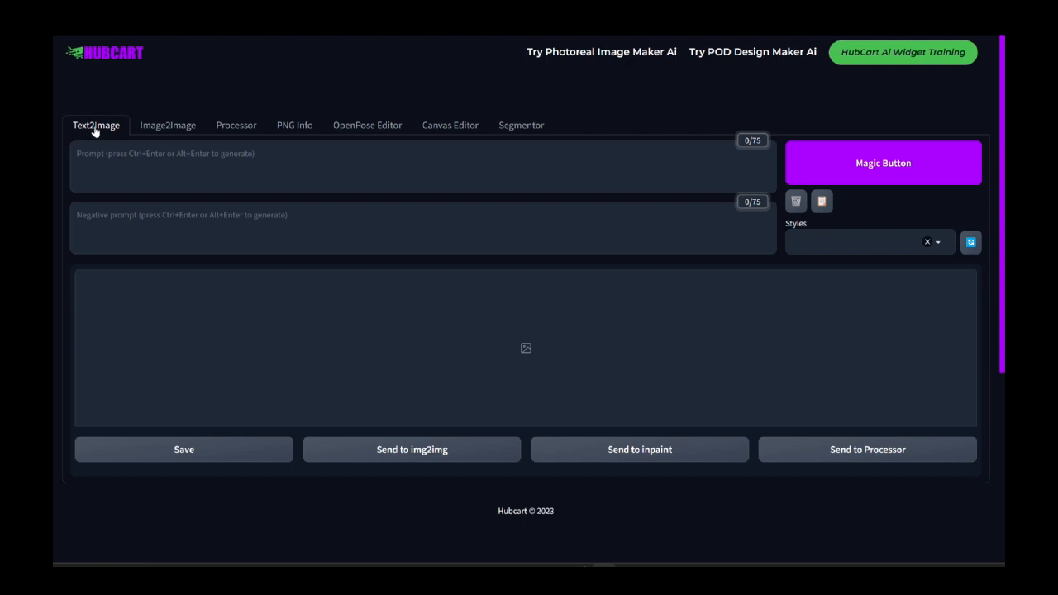
Step: Look over the Text2Image prompt and negative prompt fields, and switch to the Image2Image workspace
{"action": "left_click", "coordinate": [104, 156]}
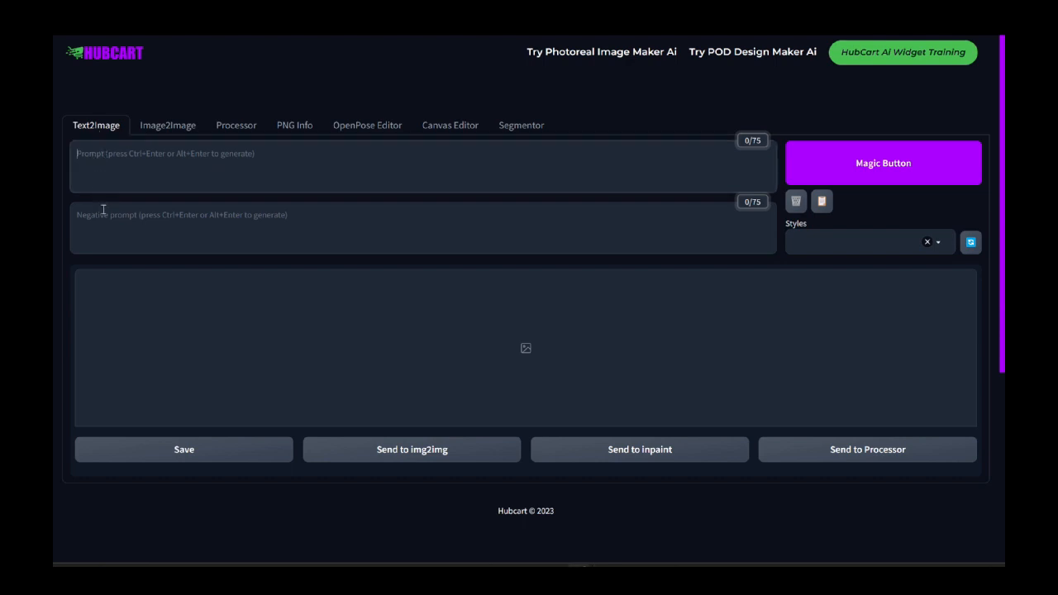
{"action": "left_click", "coordinate": [103, 210]}
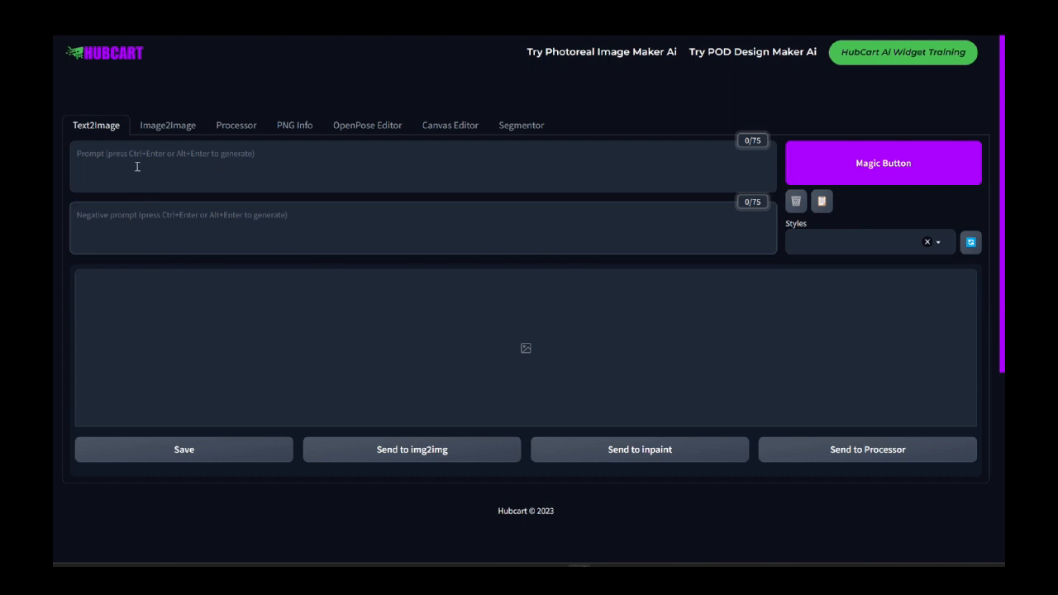
{"action": "left_click", "coordinate": [168, 126]}
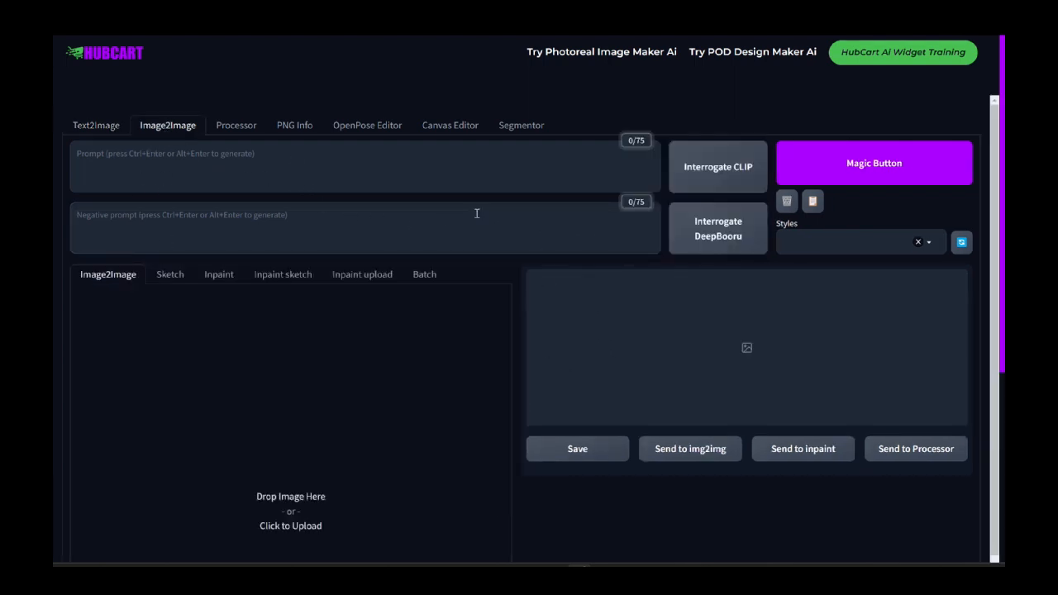
{"action": "scroll", "coordinate": [480, 210], "scroll_direction": "down", "scroll_amount": 1}
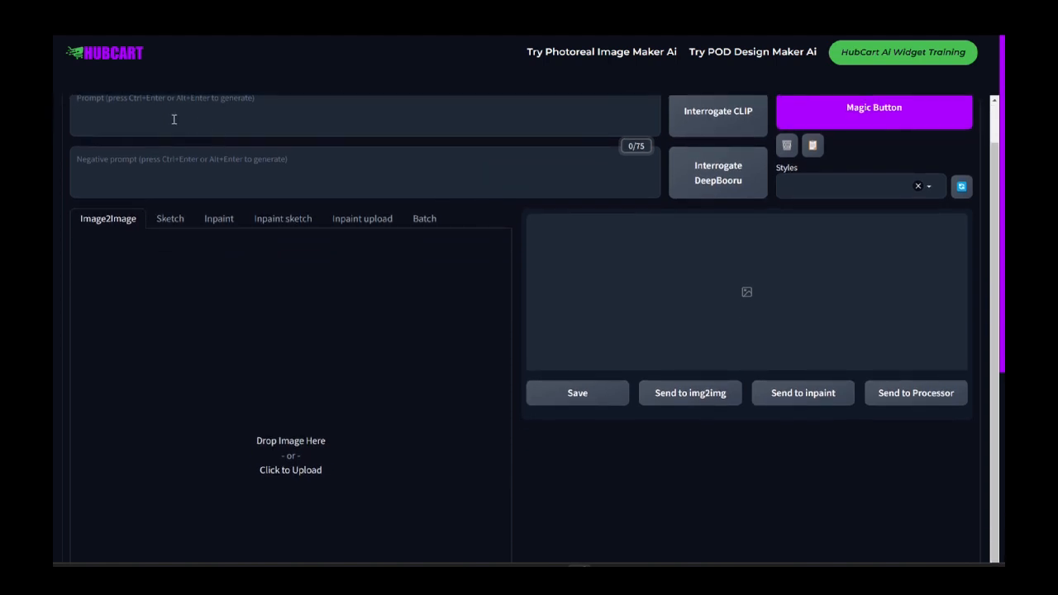
{"action": "scroll", "coordinate": [504, 232], "scroll_direction": "down", "scroll_amount": 2}
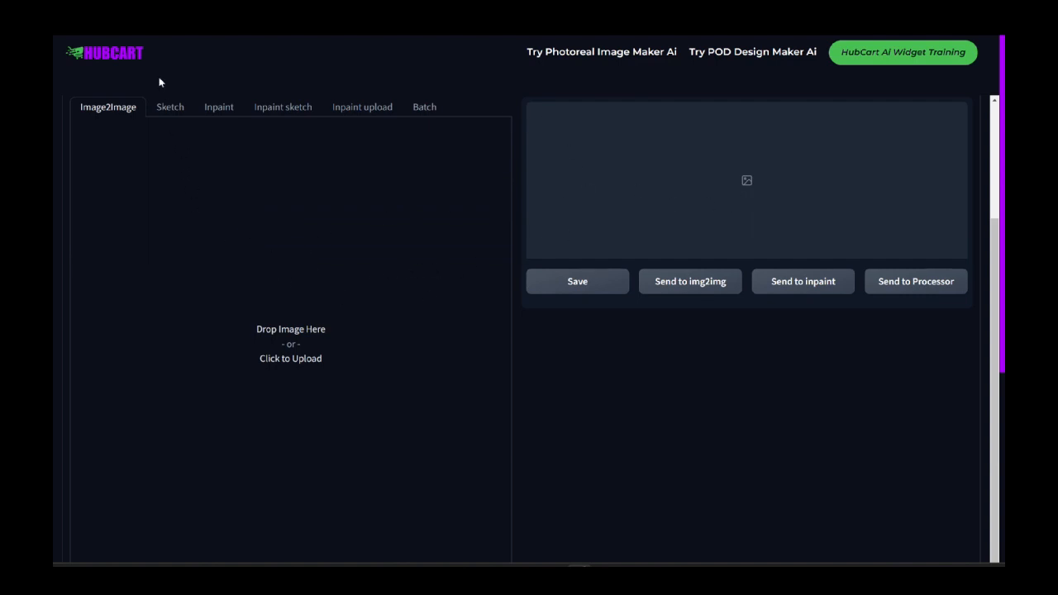
Step: Look through the Sketch, Inpaint, Inpaint sketch, Inpaint upload and Batch modes, and return to the Image2Image mode
{"action": "left_click", "coordinate": [169, 107]}
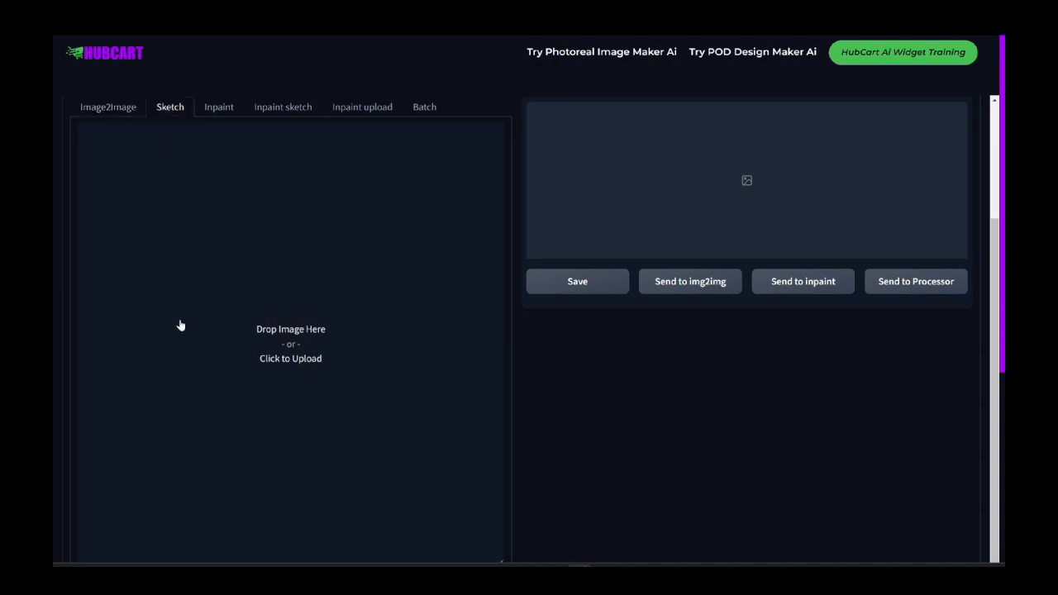
{"action": "left_click", "coordinate": [218, 108]}
{"action": "left_click", "coordinate": [310, 109]}
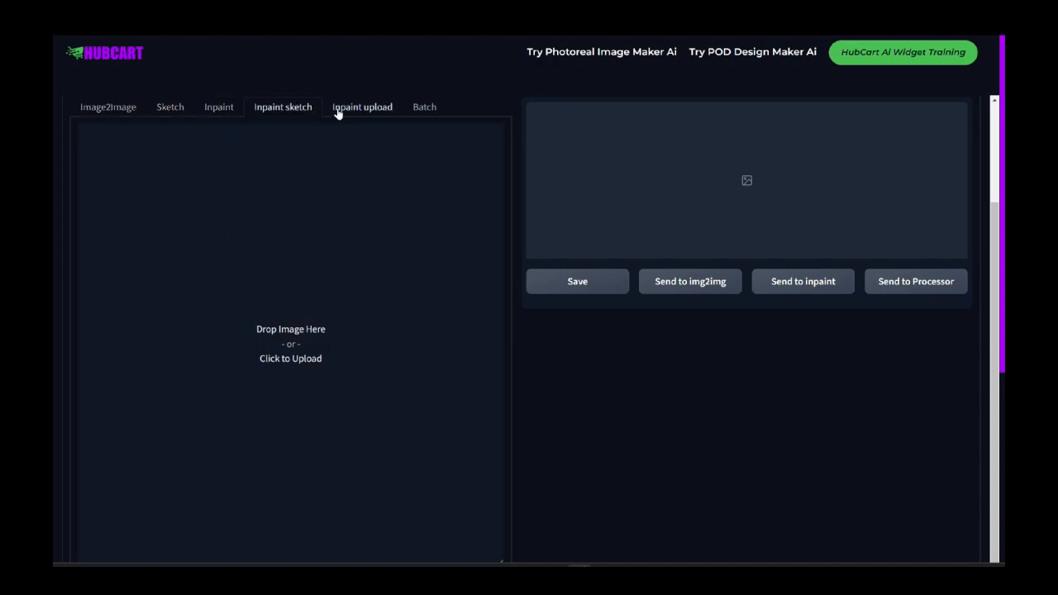
{"action": "left_click", "coordinate": [340, 114]}
{"action": "left_click", "coordinate": [421, 108]}
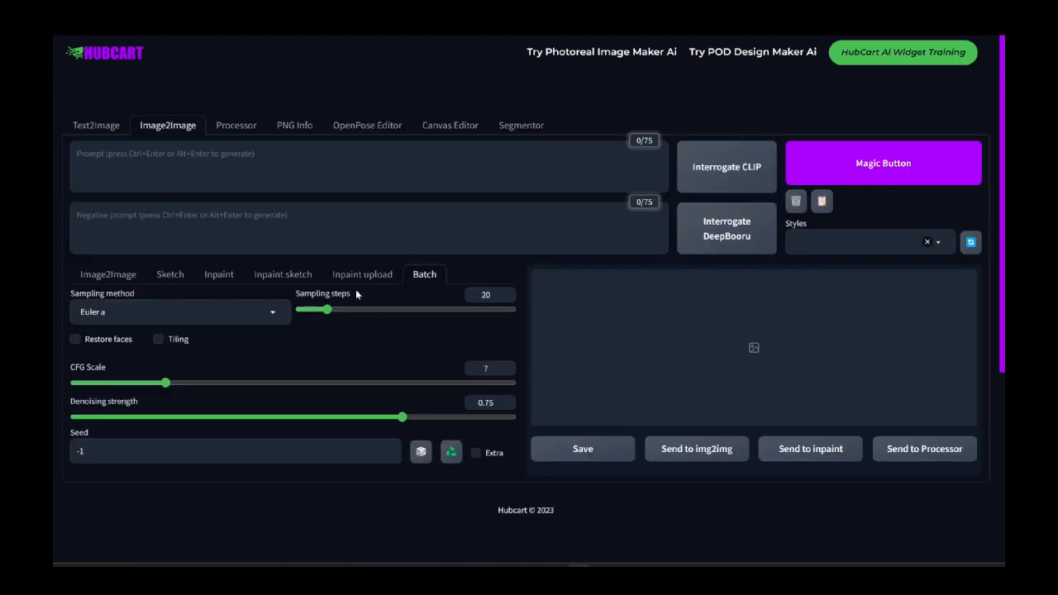
{"action": "left_click", "coordinate": [122, 281]}
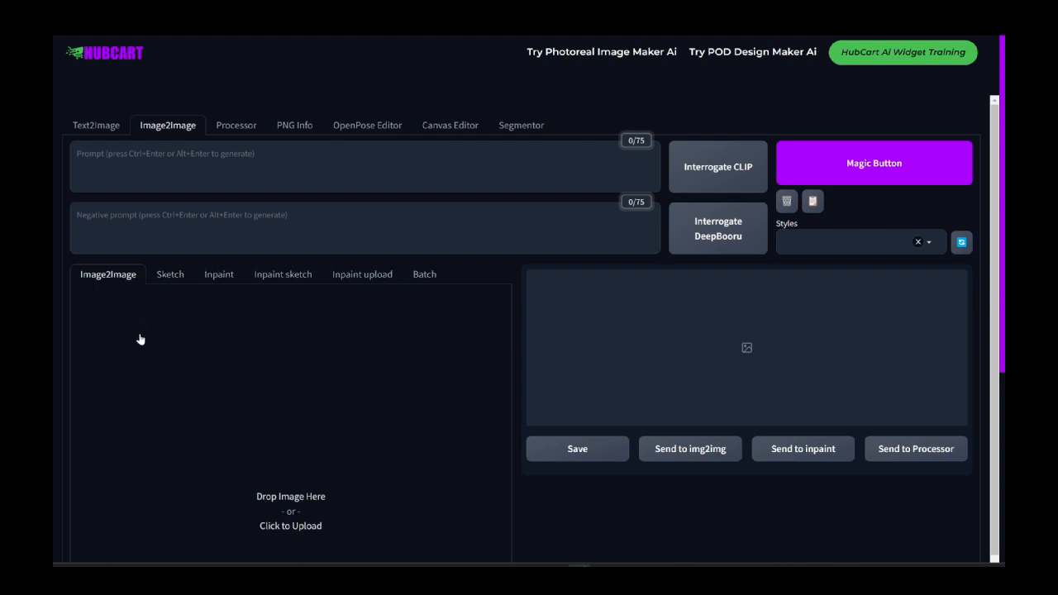
Step: Review the available sampling methods in the Image2Image generation settings
{"action": "scroll", "coordinate": [170, 332], "scroll_direction": "down", "scroll_amount": 3}
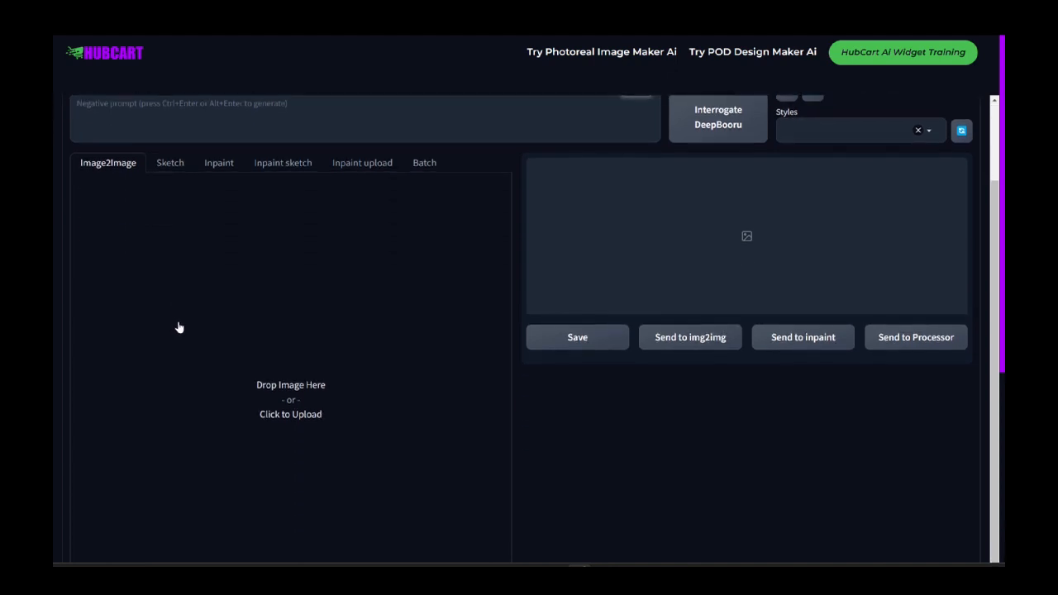
{"action": "scroll", "coordinate": [217, 335], "scroll_direction": "down", "scroll_amount": 3}
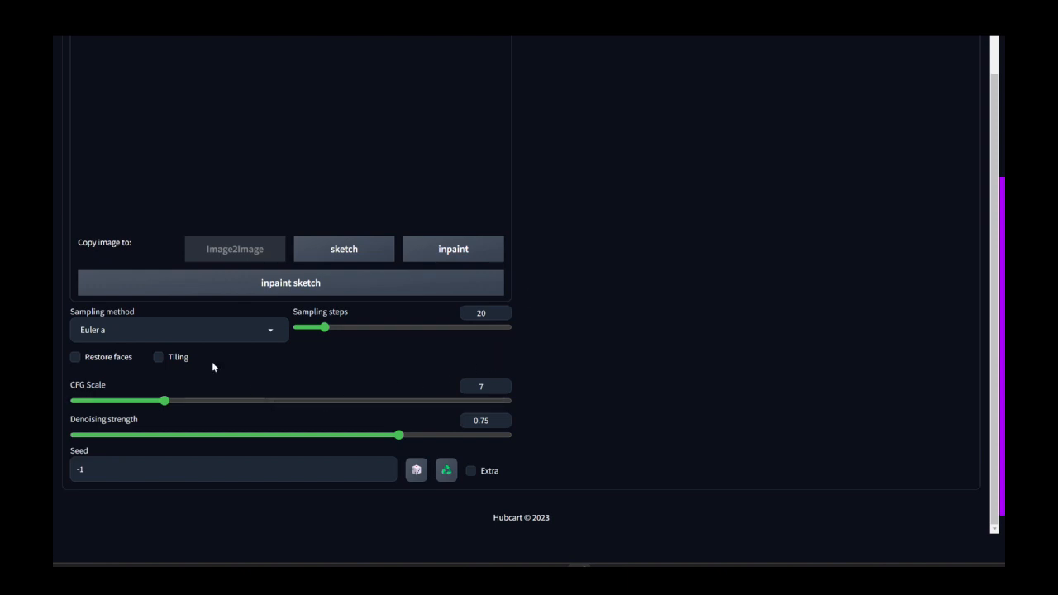
{"action": "left_click", "coordinate": [131, 330]}
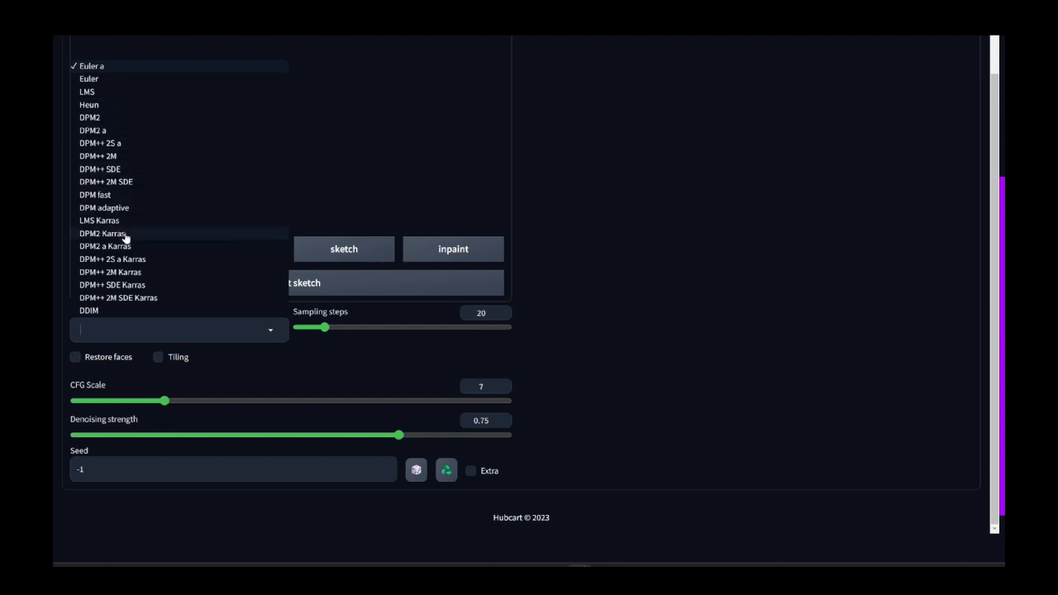
{"action": "left_click", "coordinate": [237, 353]}
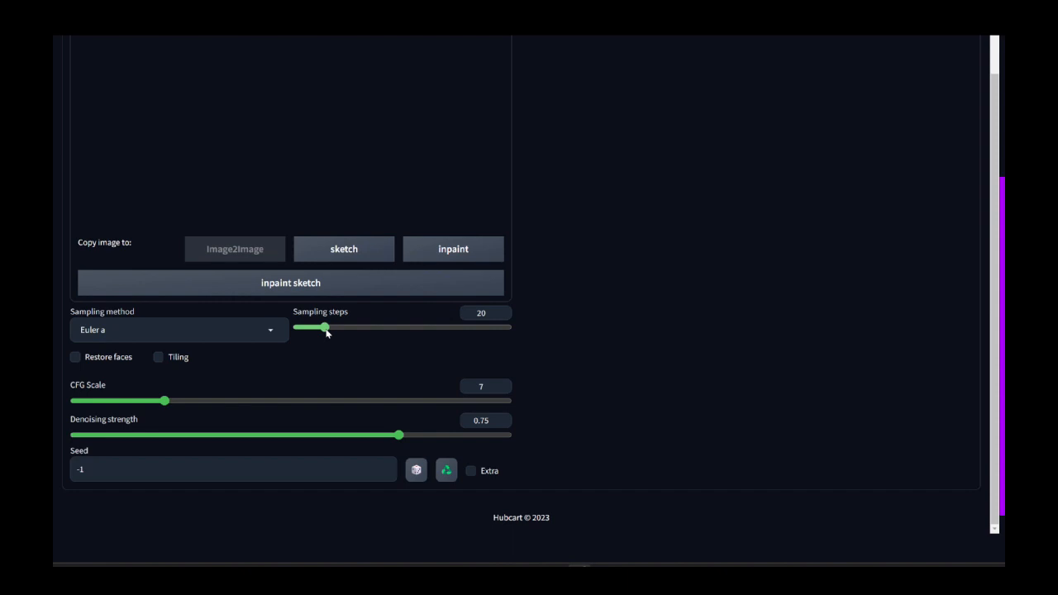
Step: Set the Image2Image sampling steps to 39
{"action": "scroll", "coordinate": [548, 281], "scroll_direction": "up", "scroll_amount": 5}
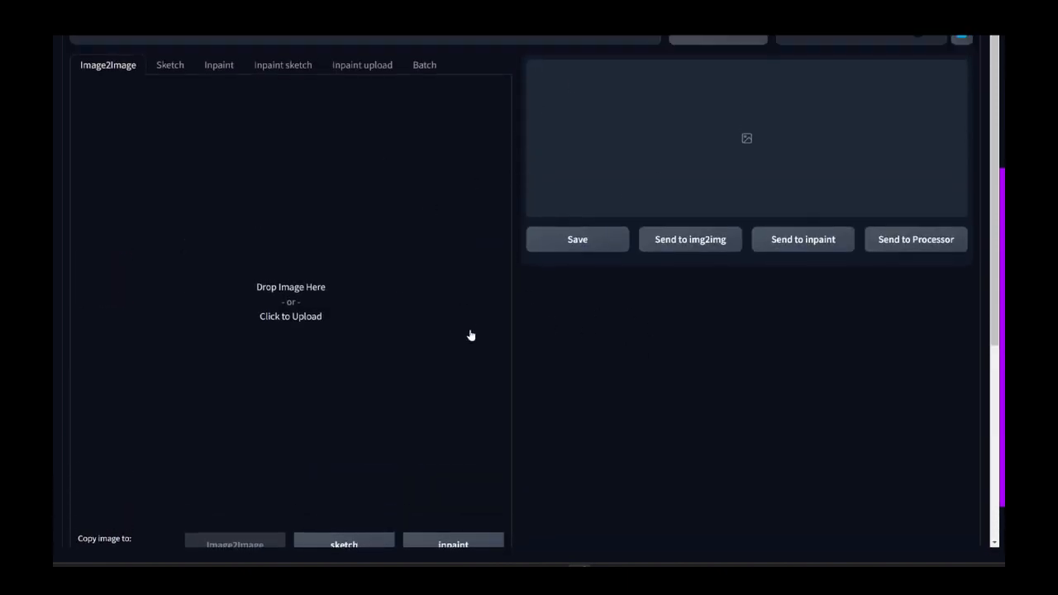
{"action": "scroll", "coordinate": [470, 335], "scroll_direction": "up", "scroll_amount": 3}
{"action": "scroll", "coordinate": [499, 333], "scroll_direction": "down", "scroll_amount": 4}
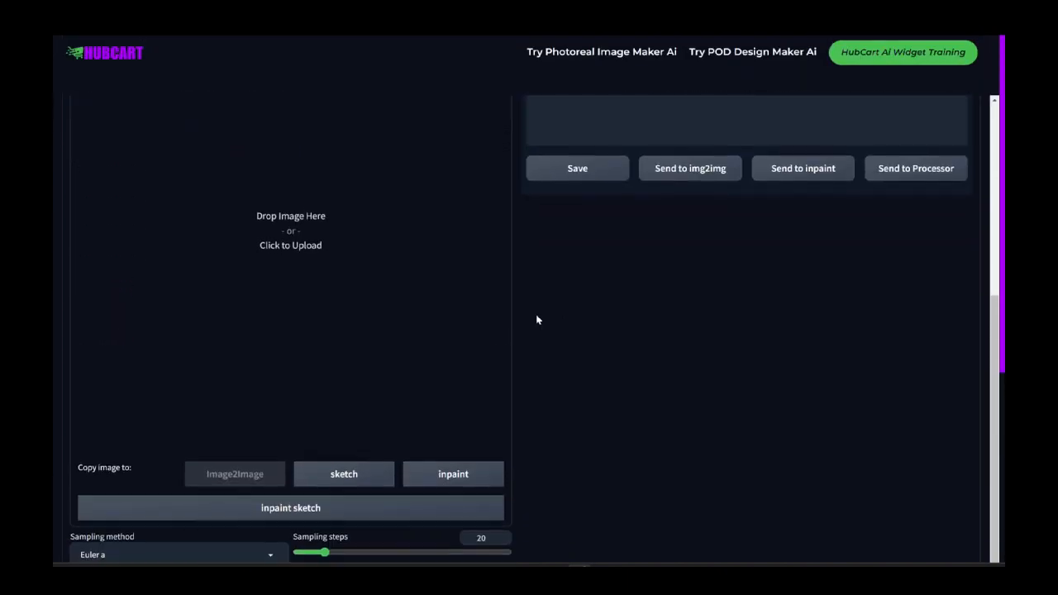
{"action": "scroll", "coordinate": [537, 320], "scroll_direction": "down", "scroll_amount": 4}
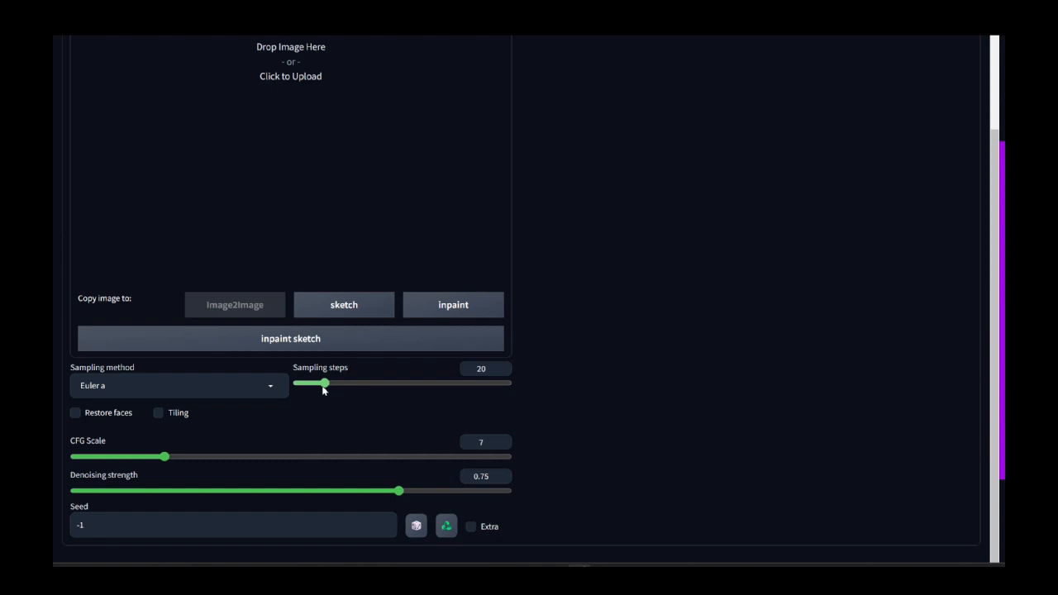
{"action": "left_click_drag", "start_coordinate": [323, 389], "coordinate": [292, 390]}
{"action": "left_click_drag", "start_coordinate": [345, 383], "coordinate": [387, 386]}
{"action": "left_click_drag", "start_coordinate": [406, 386], "coordinate": [375, 386]}
{"action": "left_click", "coordinate": [352, 385]}
Step: Examine the CFG Scale and Denoising strength settings in relation to the prompt fields, image upload area and output area
{"action": "scroll", "coordinate": [259, 426], "scroll_direction": "down", "scroll_amount": 3}
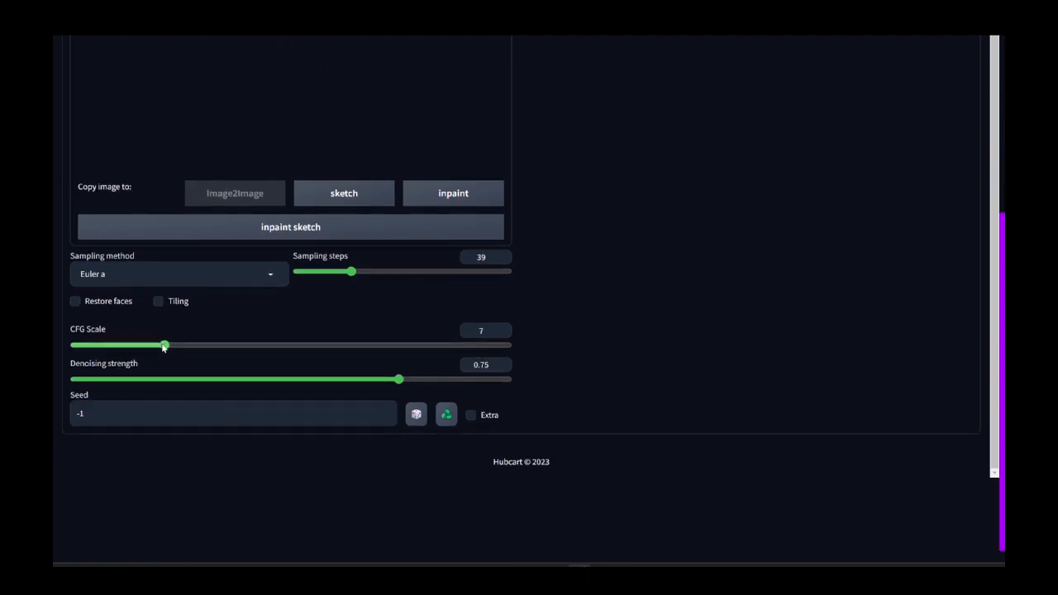
{"action": "scroll", "coordinate": [215, 343], "scroll_direction": "up", "scroll_amount": 10}
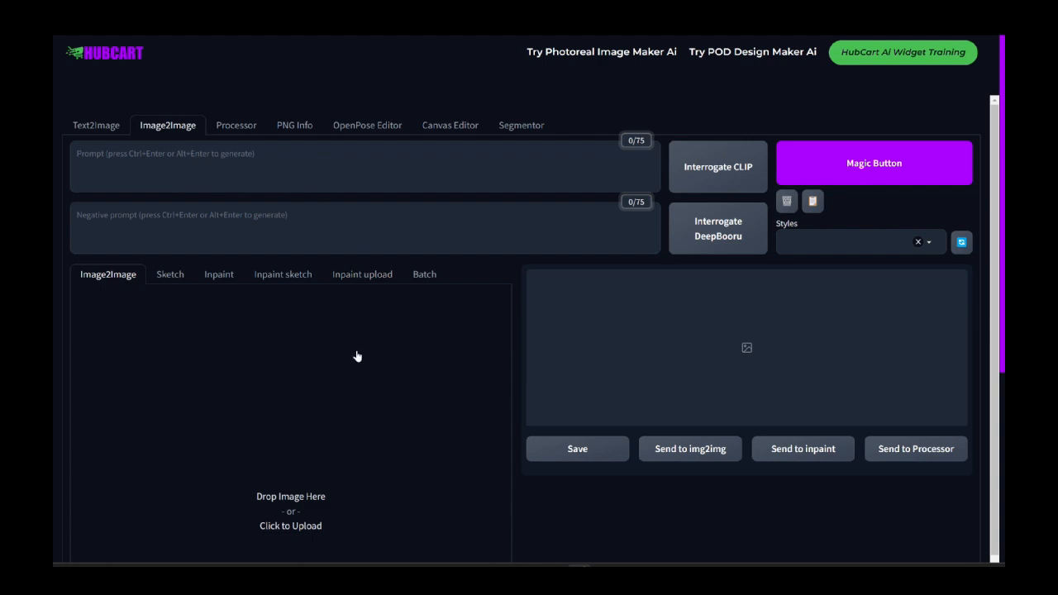
{"action": "scroll", "coordinate": [265, 259], "scroll_direction": "down", "scroll_amount": 6}
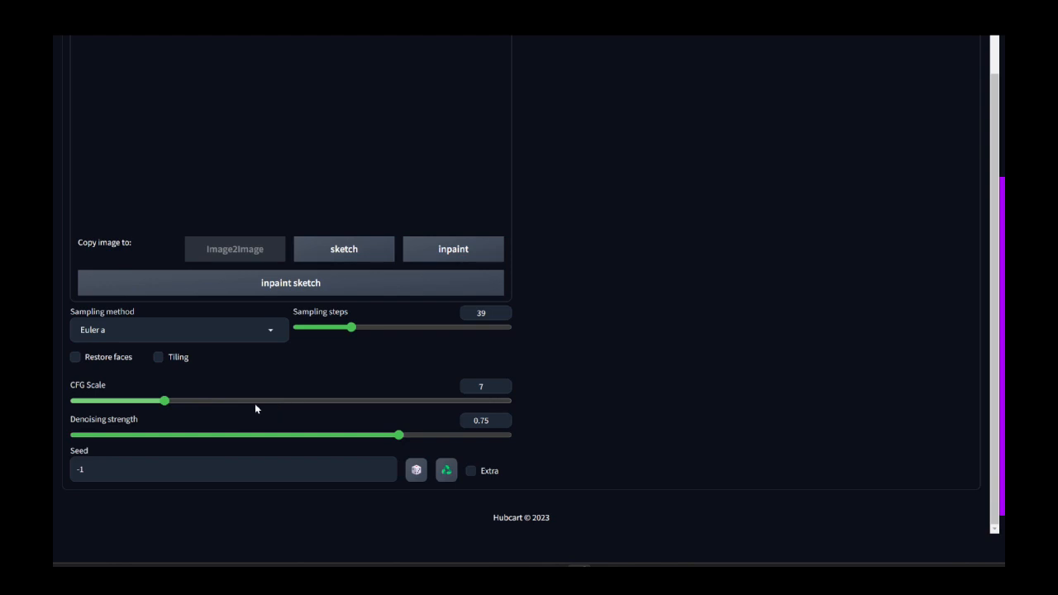
{"action": "scroll", "coordinate": [729, 190], "scroll_direction": "up", "scroll_amount": 4}
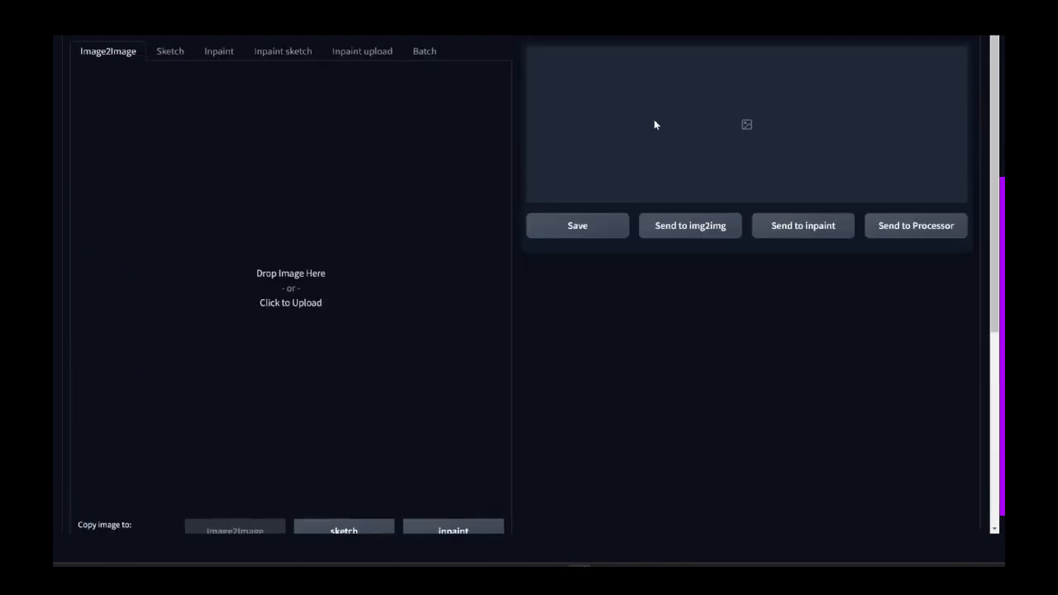
{"action": "scroll", "coordinate": [529, 210], "scroll_direction": "down", "scroll_amount": 3}
{"action": "scroll", "coordinate": [397, 405], "scroll_direction": "down", "scroll_amount": 1}
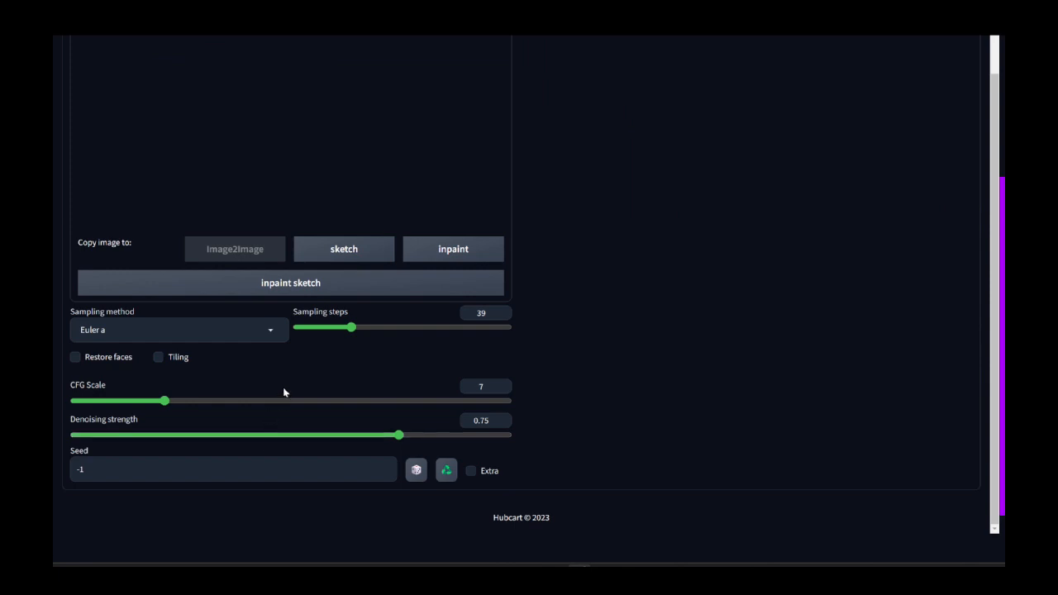
{"action": "scroll", "coordinate": [283, 391], "scroll_direction": "up", "scroll_amount": 5}
{"action": "scroll", "coordinate": [282, 322], "scroll_direction": "down", "scroll_amount": 1}
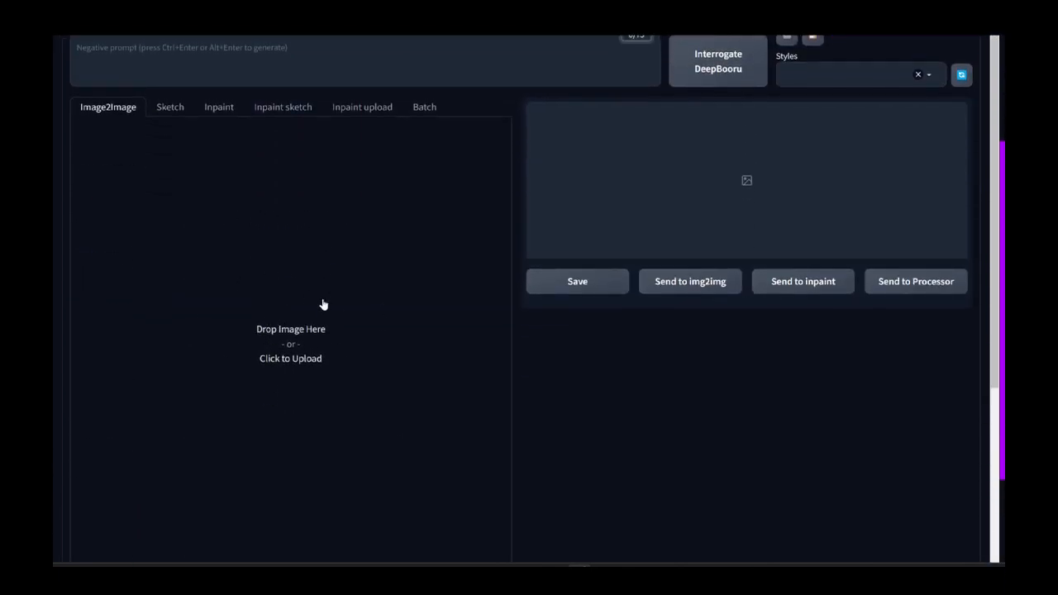
{"action": "scroll", "coordinate": [321, 305], "scroll_direction": "down", "scroll_amount": 5}
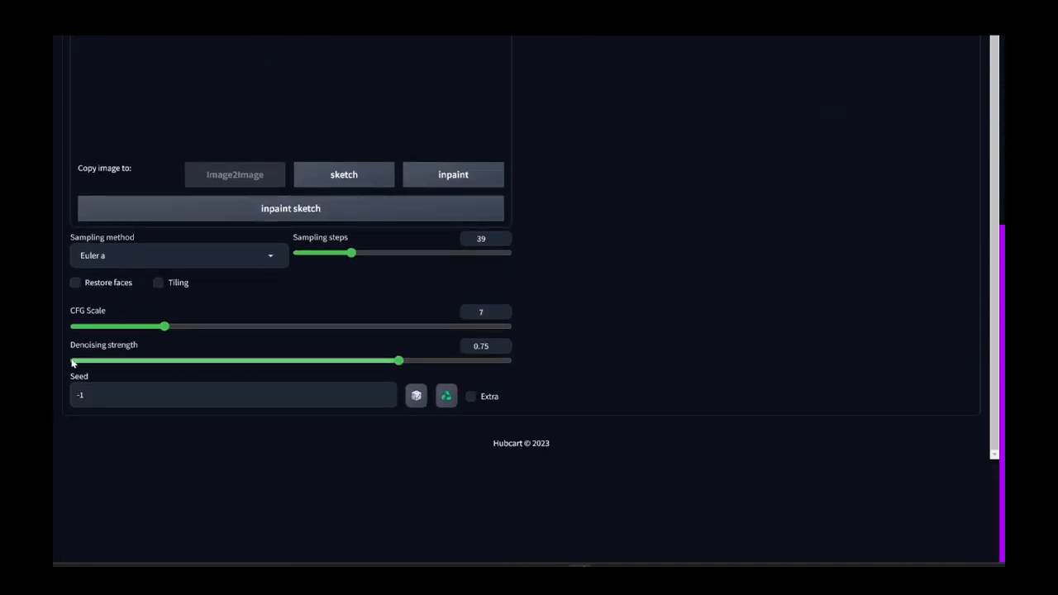
{"action": "scroll", "coordinate": [281, 364], "scroll_direction": "up", "scroll_amount": 5}
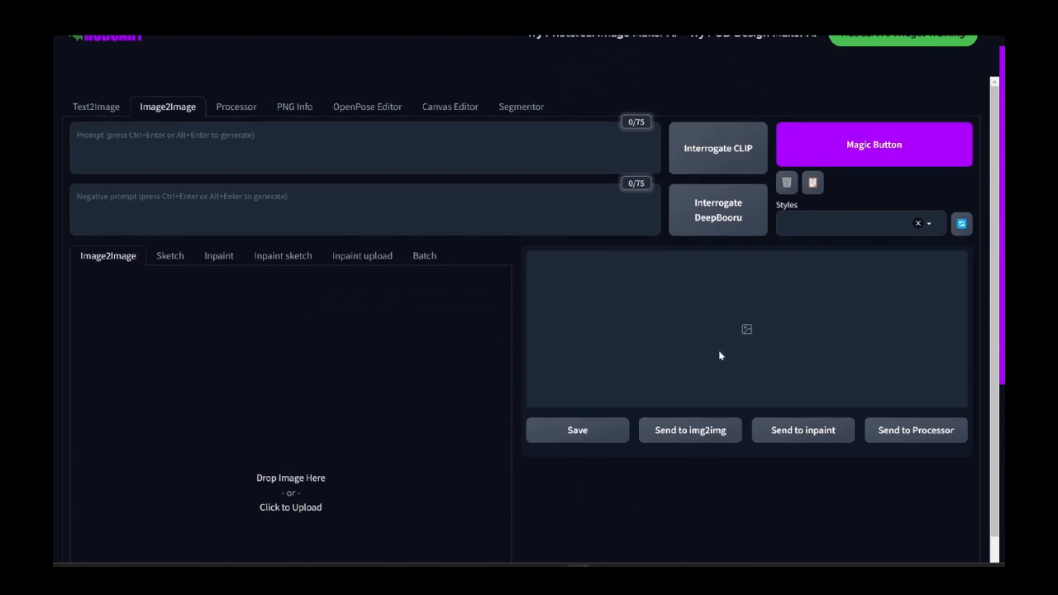
{"action": "scroll", "coordinate": [579, 350], "scroll_direction": "down", "scroll_amount": 5}
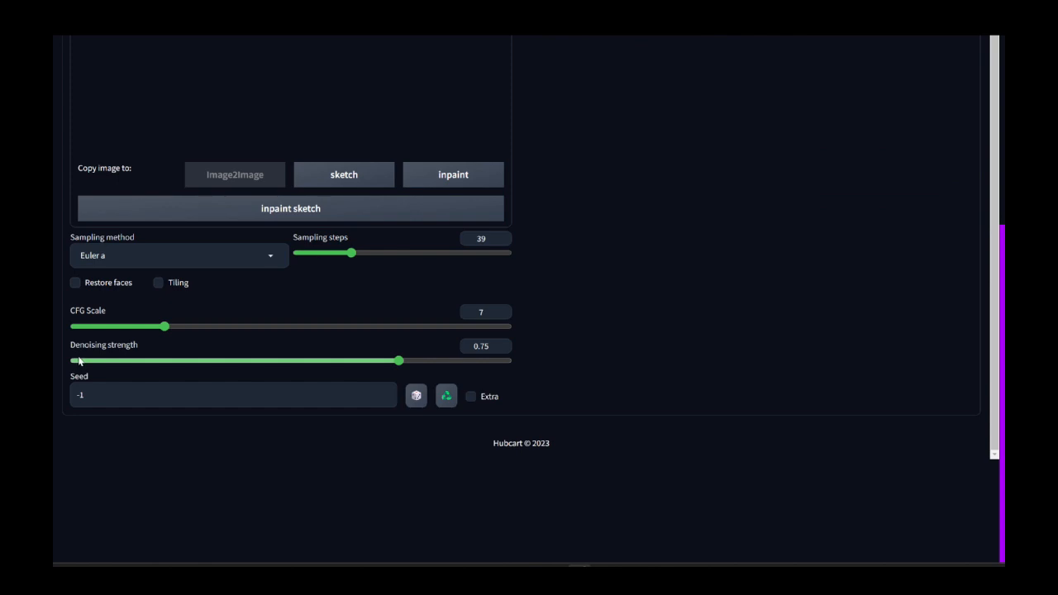
{"action": "scroll", "coordinate": [466, 315], "scroll_direction": "up", "scroll_amount": 4}
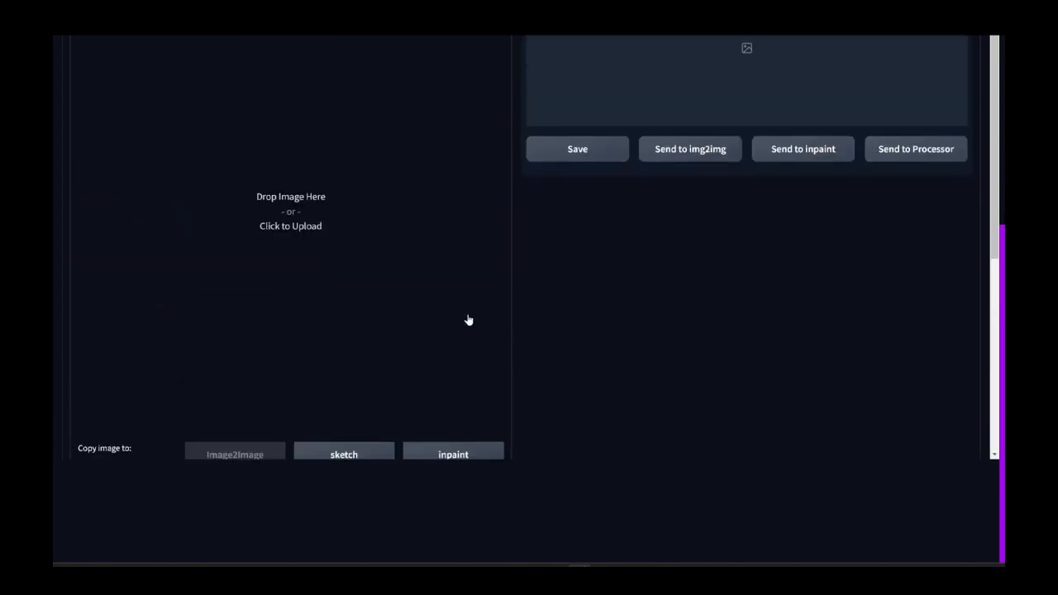
{"action": "scroll", "coordinate": [682, 231], "scroll_direction": "up", "scroll_amount": 3}
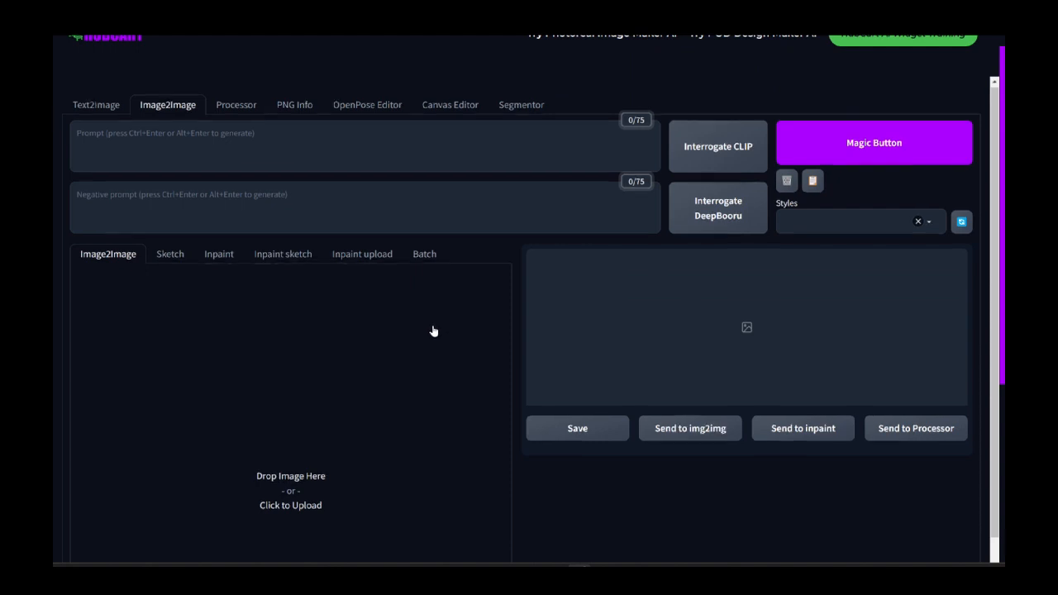
Step: Lower the Image2Image denoising strength to 0.49 and reduce it slightly further
{"action": "scroll", "coordinate": [578, 281], "scroll_direction": "down", "scroll_amount": 2}
{"action": "scroll", "coordinate": [414, 383], "scroll_direction": "down", "scroll_amount": 6}
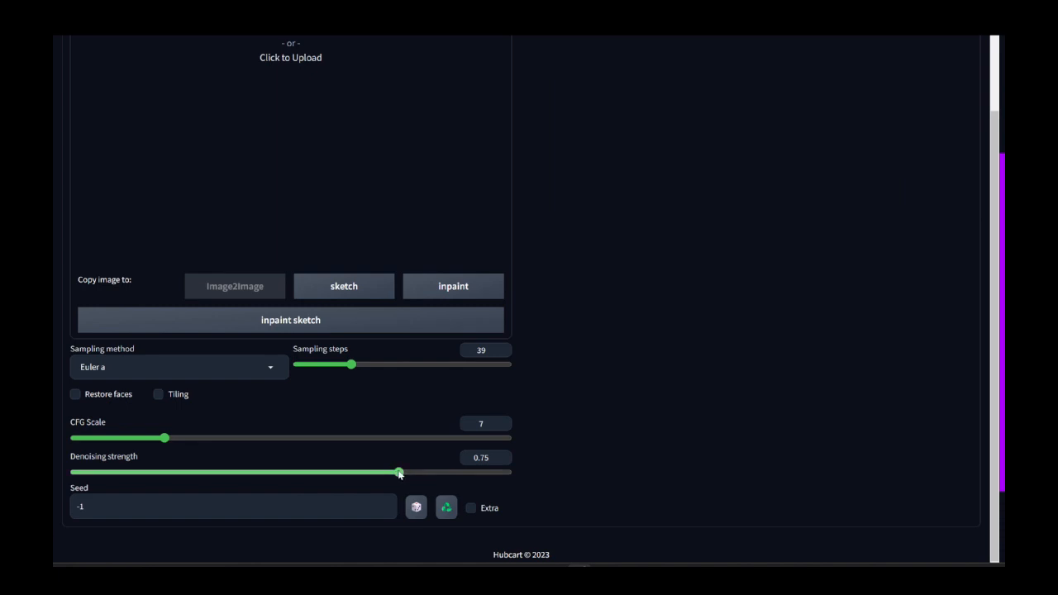
{"action": "left_click_drag", "start_coordinate": [398, 472], "coordinate": [517, 476]}
{"action": "left_click", "coordinate": [273, 472]}
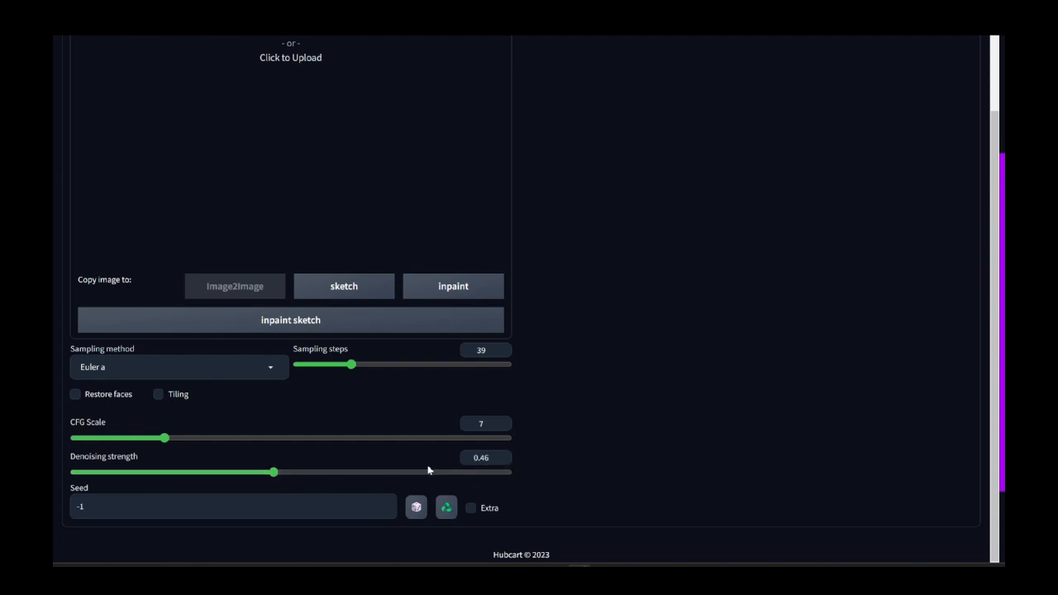
{"action": "left_click", "coordinate": [287, 472]}
{"action": "scroll", "coordinate": [281, 397], "scroll_direction": "up", "scroll_amount": 6}
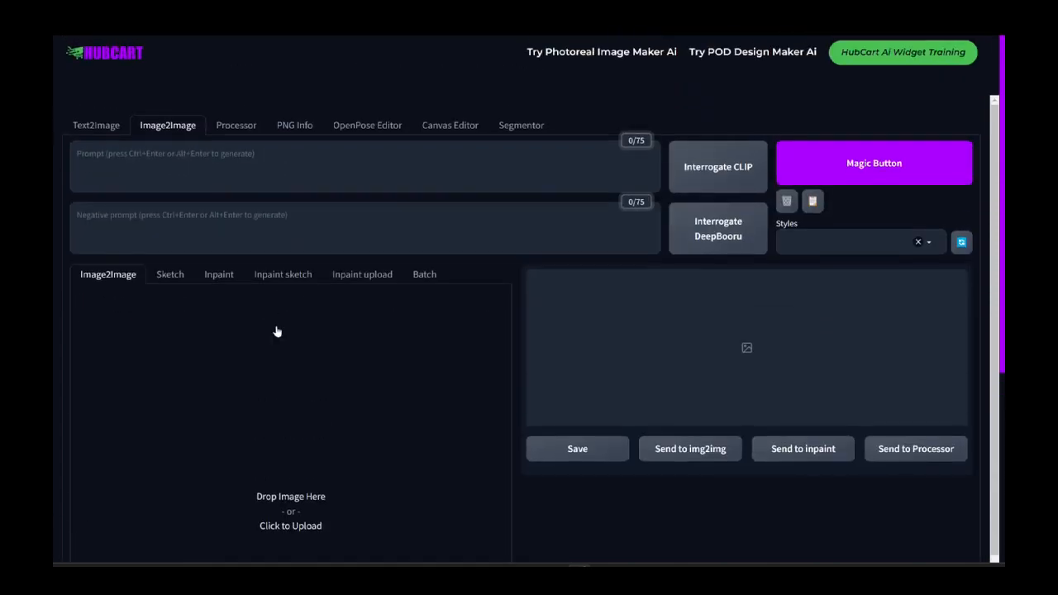
{"action": "scroll", "coordinate": [345, 335], "scroll_direction": "down", "scroll_amount": 6}
{"action": "scroll", "coordinate": [314, 496], "scroll_direction": "down", "scroll_amount": 2}
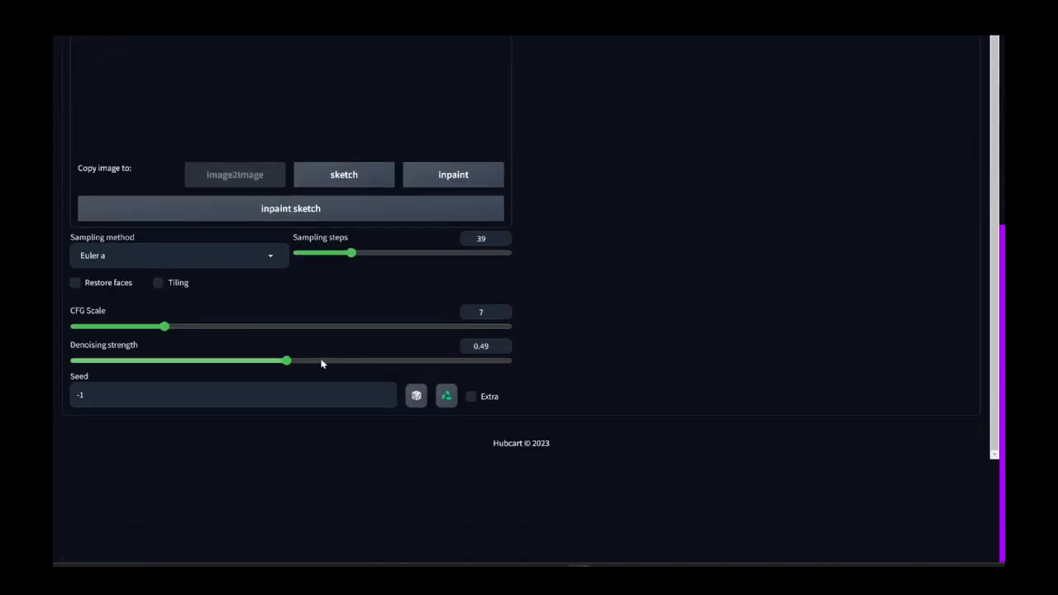
{"action": "left_click_drag", "start_coordinate": [290, 362], "coordinate": [269, 361]}
Step: Leave the Image2Image settings and switch to the Processor workspace for a single image
{"action": "scroll", "coordinate": [579, 301], "scroll_direction": "up", "scroll_amount": 3}
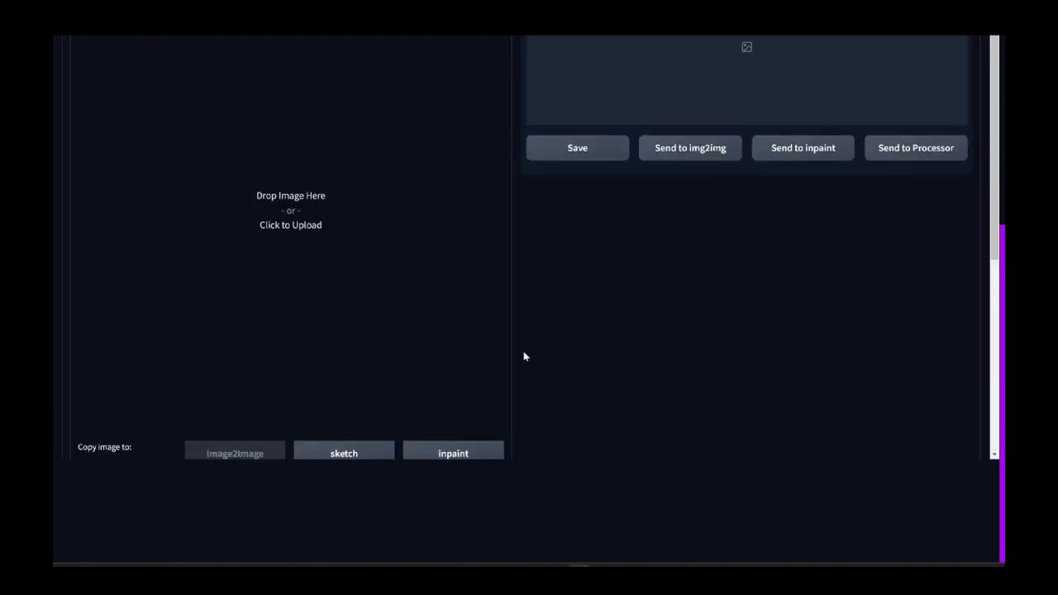
{"action": "scroll", "coordinate": [612, 317], "scroll_direction": "up", "scroll_amount": 2}
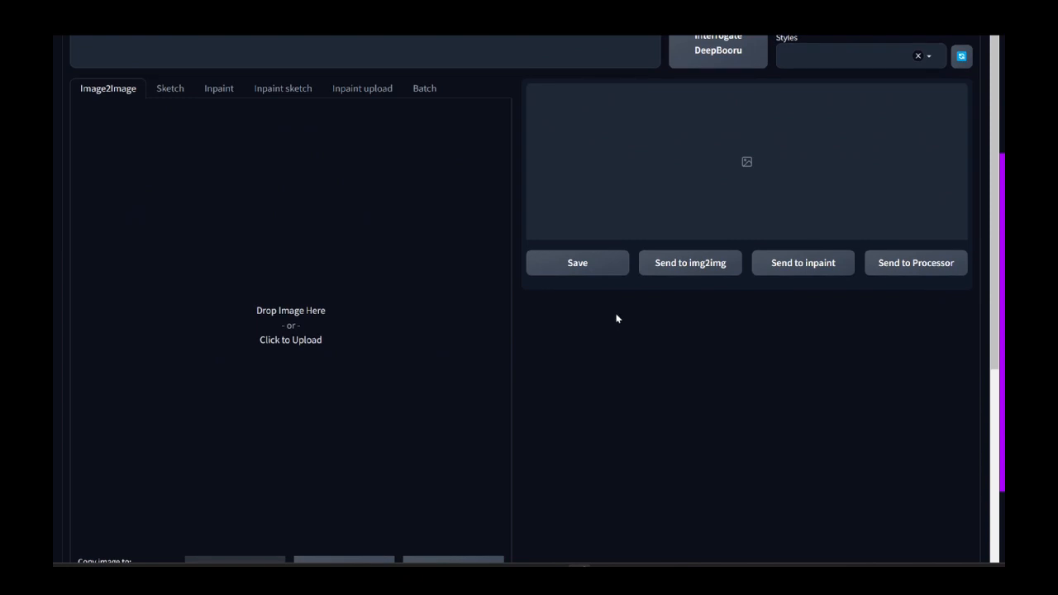
{"action": "scroll", "coordinate": [616, 312], "scroll_direction": "up", "scroll_amount": 1}
{"action": "scroll", "coordinate": [499, 320], "scroll_direction": "up", "scroll_amount": 1}
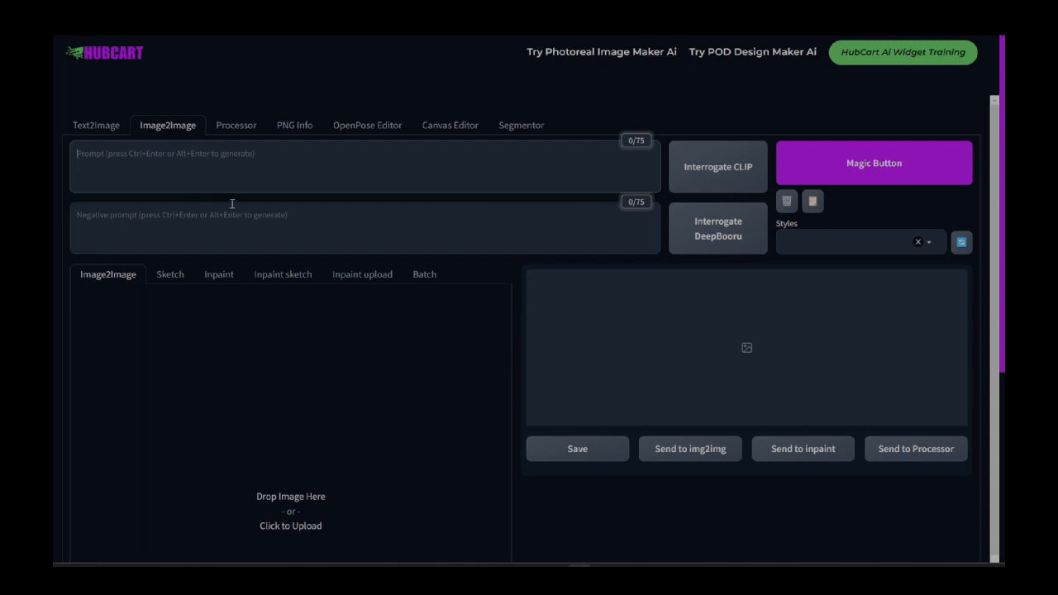
{"action": "left_click", "coordinate": [242, 132]}
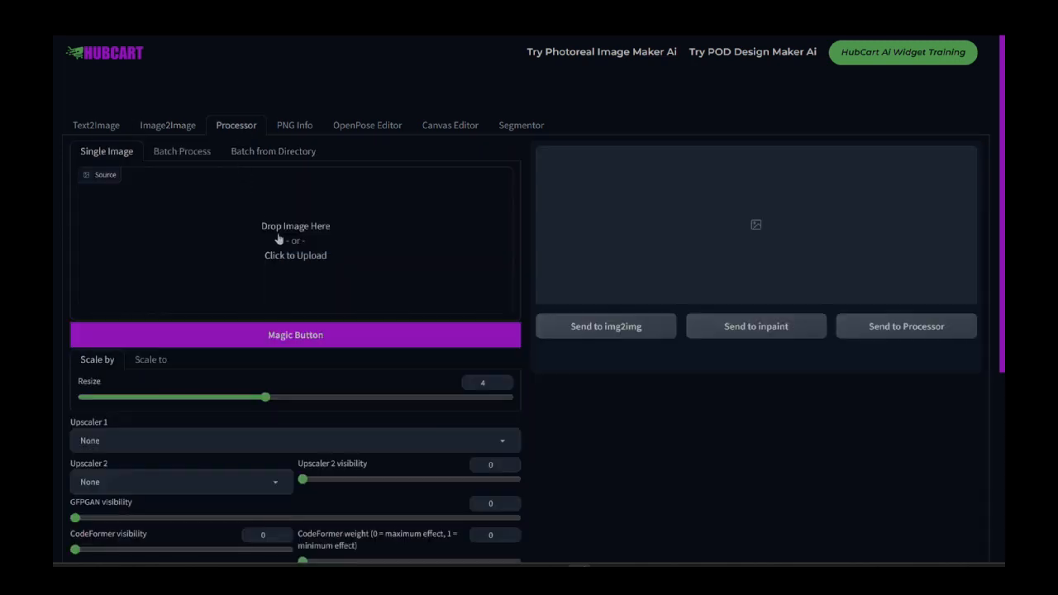
Step: Examine the Processor's single-image options for resizing, upscaling, GFPGAN and CodeFormer visibility, and background removal
{"action": "scroll", "coordinate": [279, 239], "scroll_direction": "down", "scroll_amount": 3}
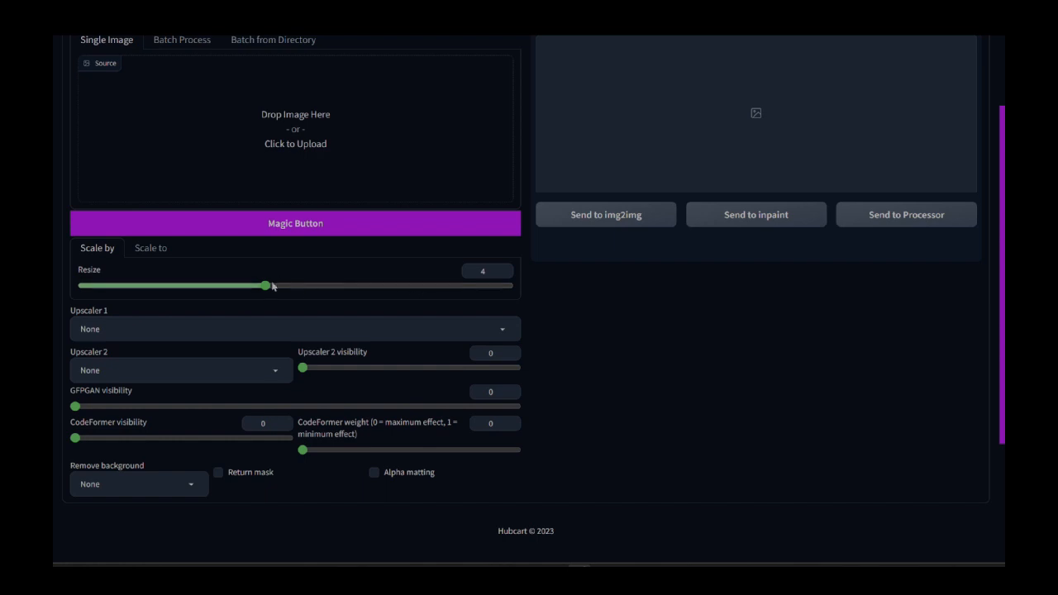
{"action": "left_click", "coordinate": [123, 483]}
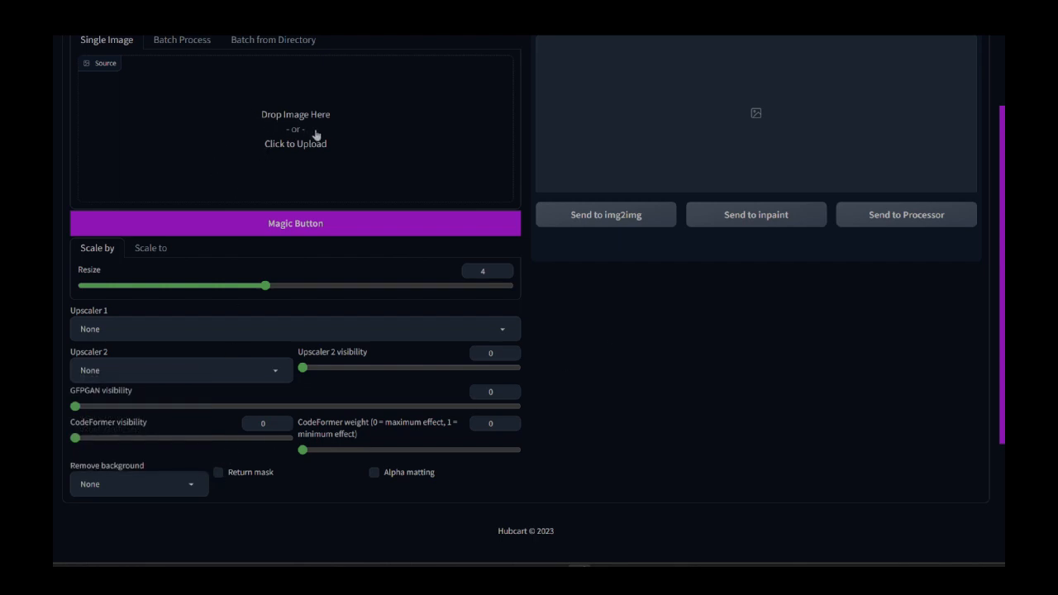
{"action": "scroll", "coordinate": [329, 165], "scroll_direction": "up", "scroll_amount": 3}
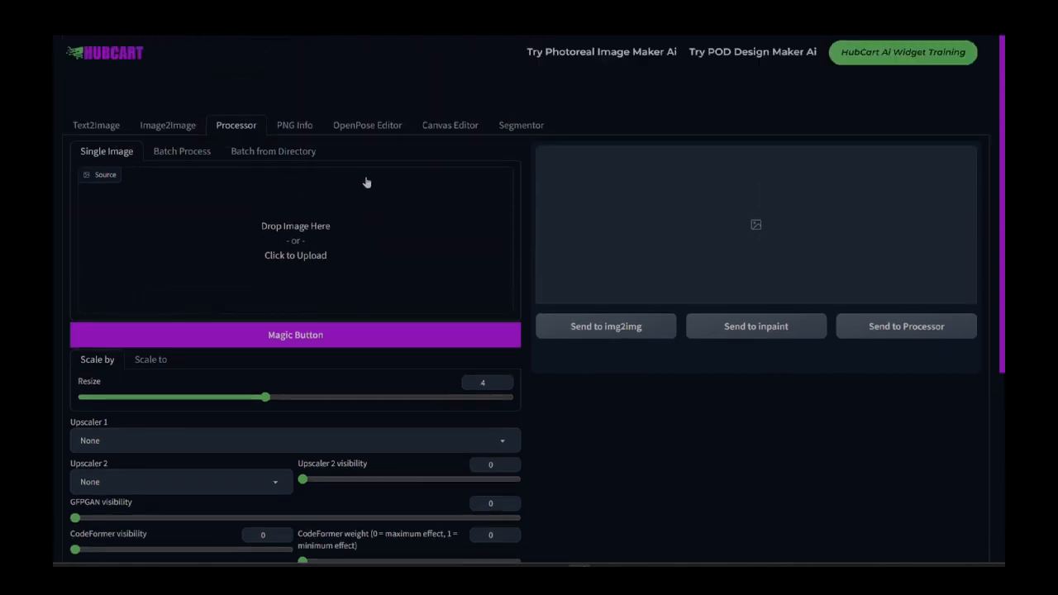
Step: Revisit the Image2Image and Processor workspaces, and view the PNG Info workspace
{"action": "left_click", "coordinate": [184, 131]}
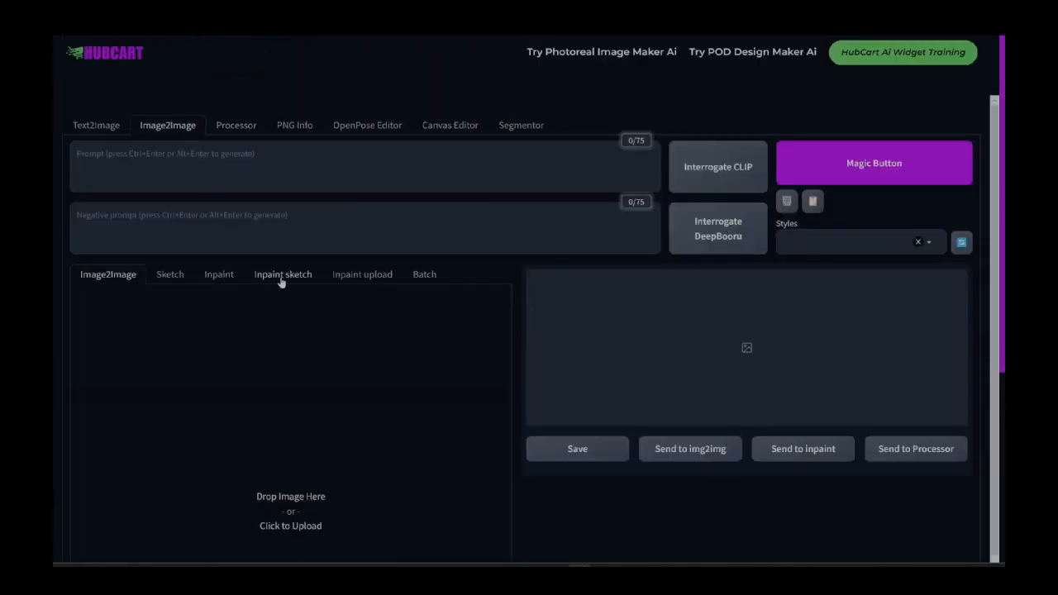
{"action": "left_click", "coordinate": [238, 128]}
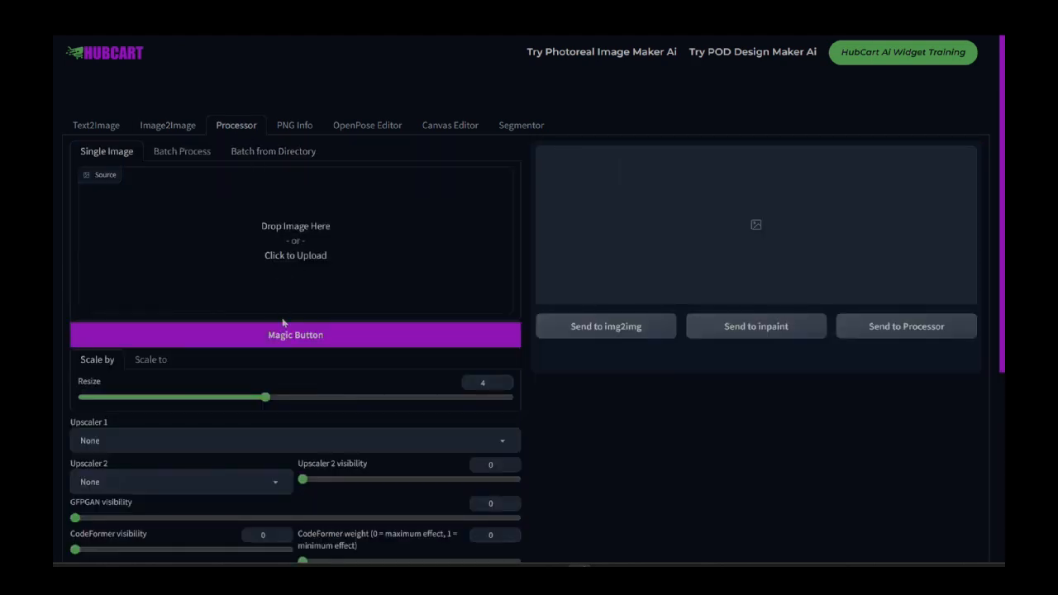
{"action": "left_click", "coordinate": [294, 133]}
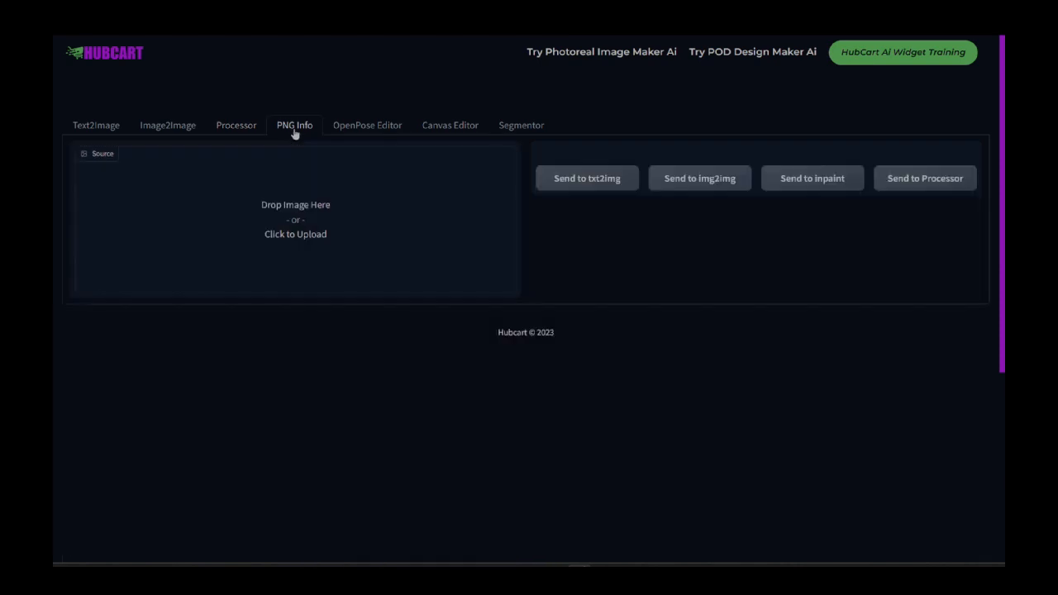
Step: Open the OpenPose Editor and move the whole stick figure toward the canvas's right side and slightly down
{"action": "left_click", "coordinate": [353, 131]}
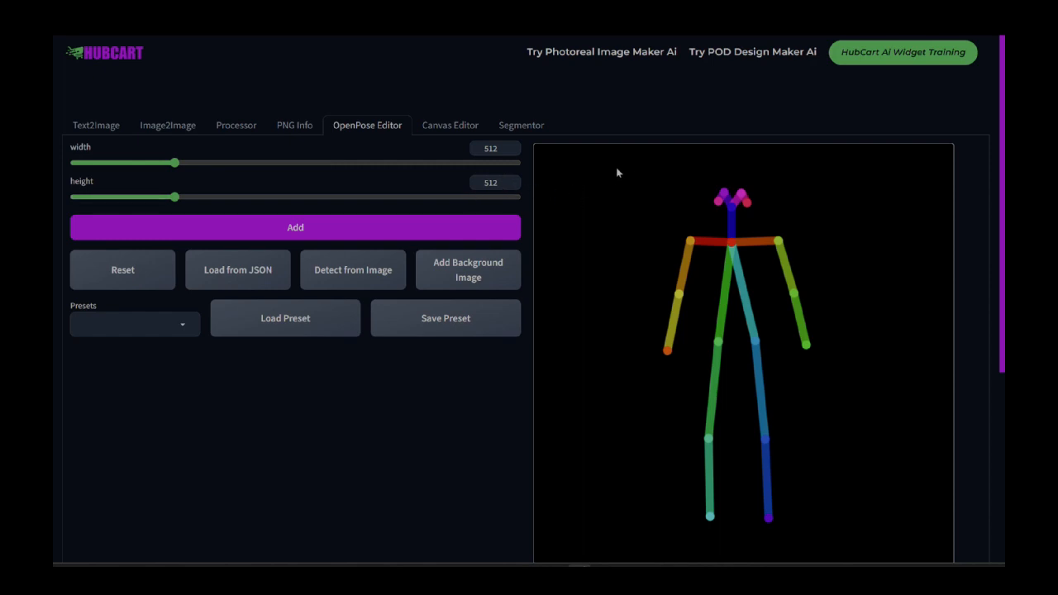
{"action": "left_click_drag", "start_coordinate": [591, 172], "coordinate": [838, 524]}
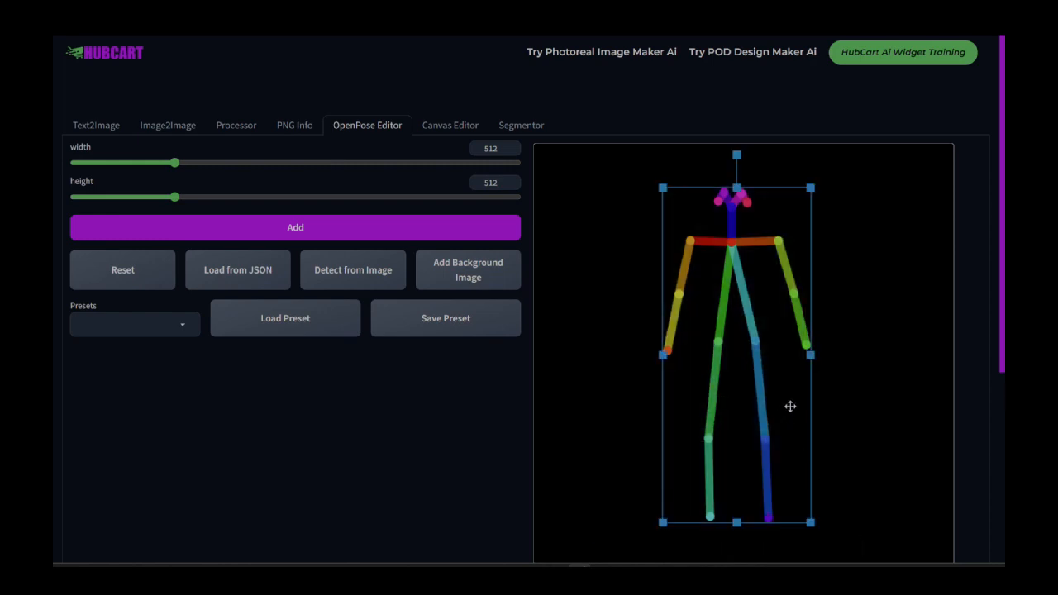
{"action": "left_click_drag", "start_coordinate": [791, 406], "coordinate": [898, 430]}
{"action": "left_click", "coordinate": [715, 399]}
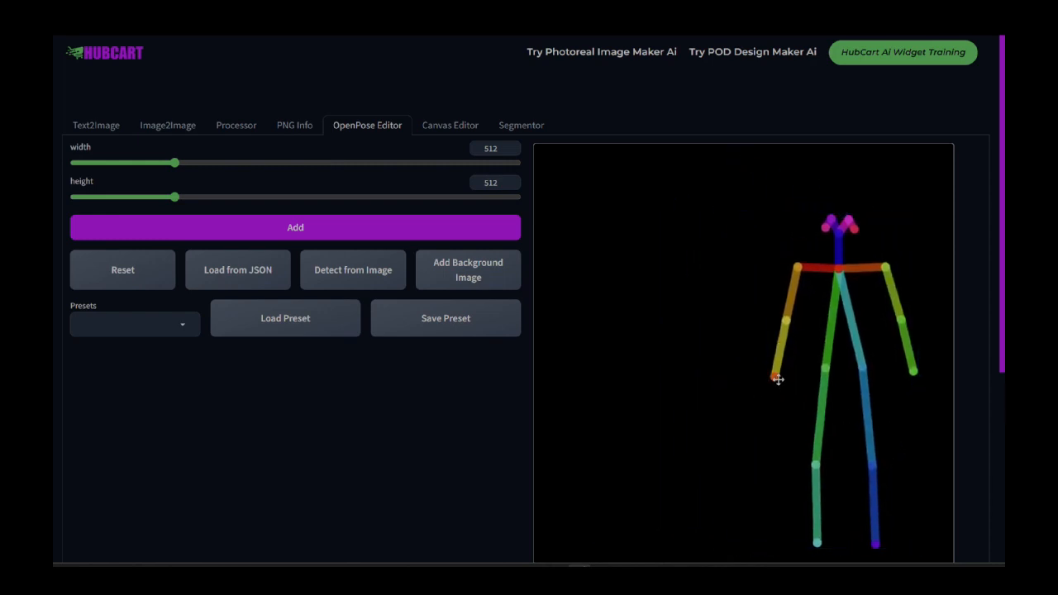
Step: Stretch the figure's yellow-orange arm out to the left by its hand and elbow joints, and lower the neck joint
{"action": "left_click_drag", "start_coordinate": [777, 377], "coordinate": [706, 310]}
{"action": "left_click_drag", "start_coordinate": [786, 320], "coordinate": [759, 298]}
{"action": "left_click_drag", "start_coordinate": [840, 269], "coordinate": [824, 295]}
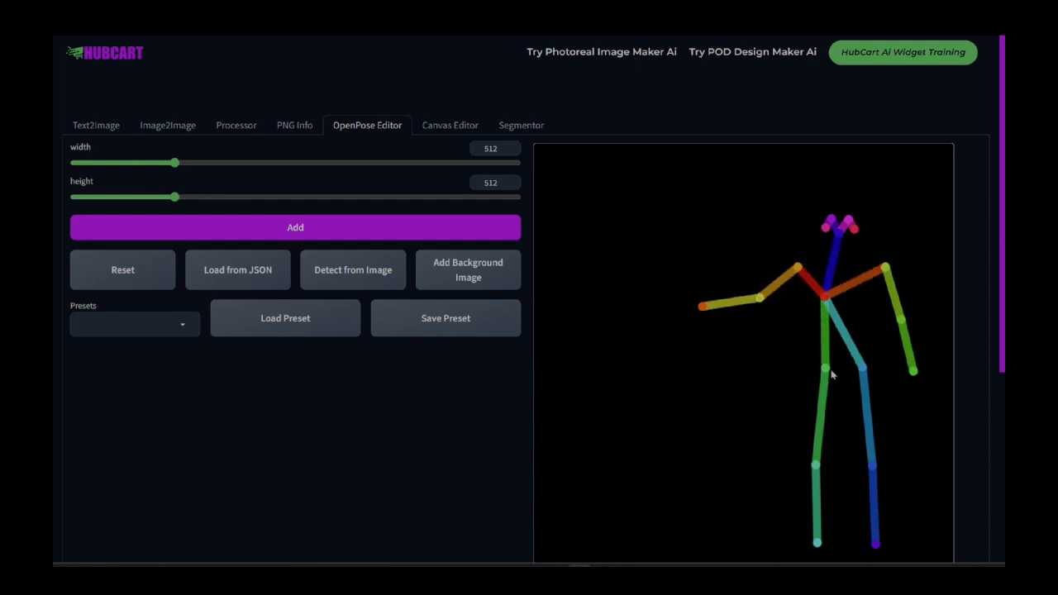
Step: Reposition the hip, knee and foot joints so both legs extend to the left in a seated pose
{"action": "left_click_drag", "start_coordinate": [825, 368], "coordinate": [772, 370]}
{"action": "left_click_drag", "start_coordinate": [816, 465], "coordinate": [755, 412]}
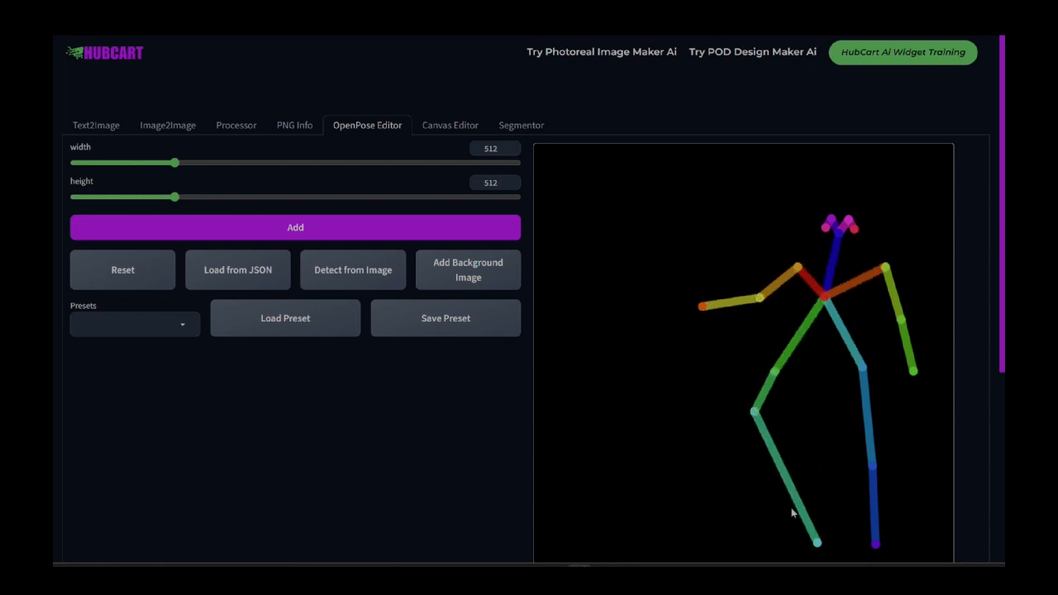
{"action": "left_click_drag", "start_coordinate": [820, 543], "coordinate": [729, 417]}
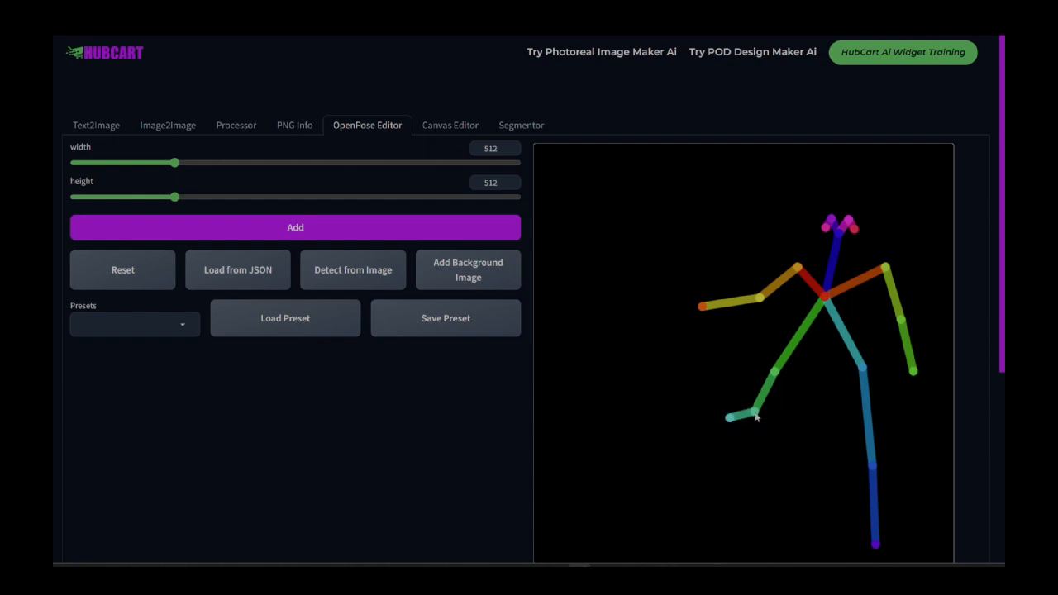
{"action": "left_click_drag", "start_coordinate": [774, 379], "coordinate": [799, 380]}
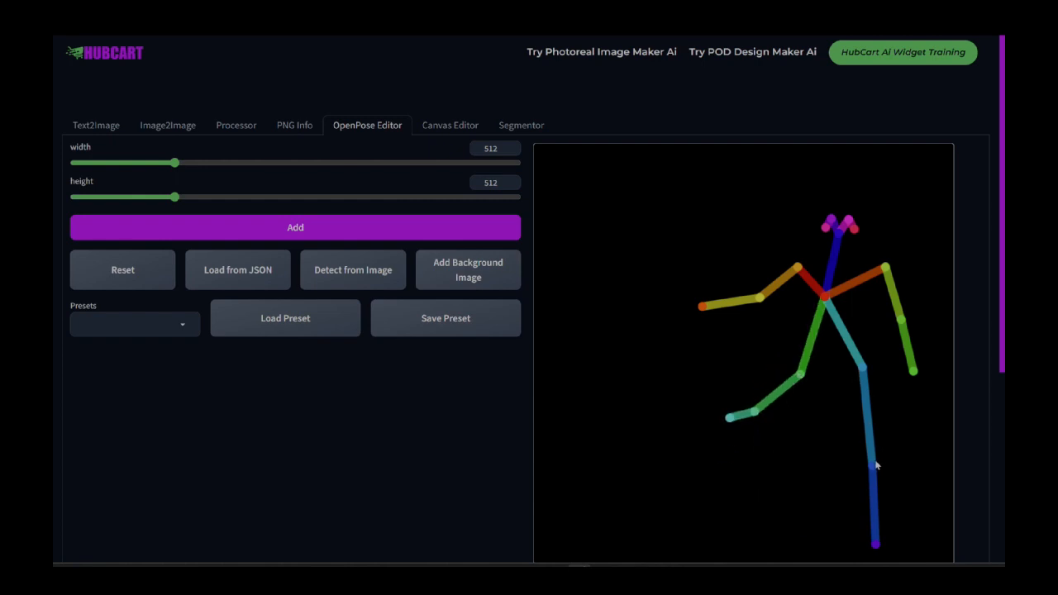
{"action": "left_click_drag", "start_coordinate": [876, 465], "coordinate": [818, 420]}
{"action": "left_click_drag", "start_coordinate": [875, 542], "coordinate": [733, 455]}
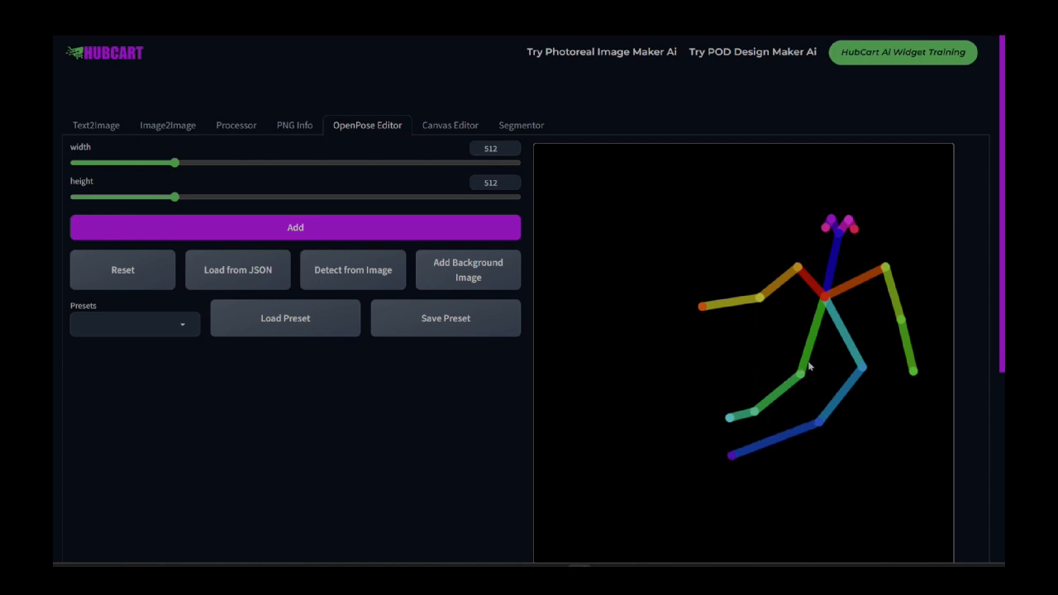
{"action": "left_click_drag", "start_coordinate": [802, 374], "coordinate": [759, 353]}
{"action": "left_click_drag", "start_coordinate": [755, 411], "coordinate": [708, 362]}
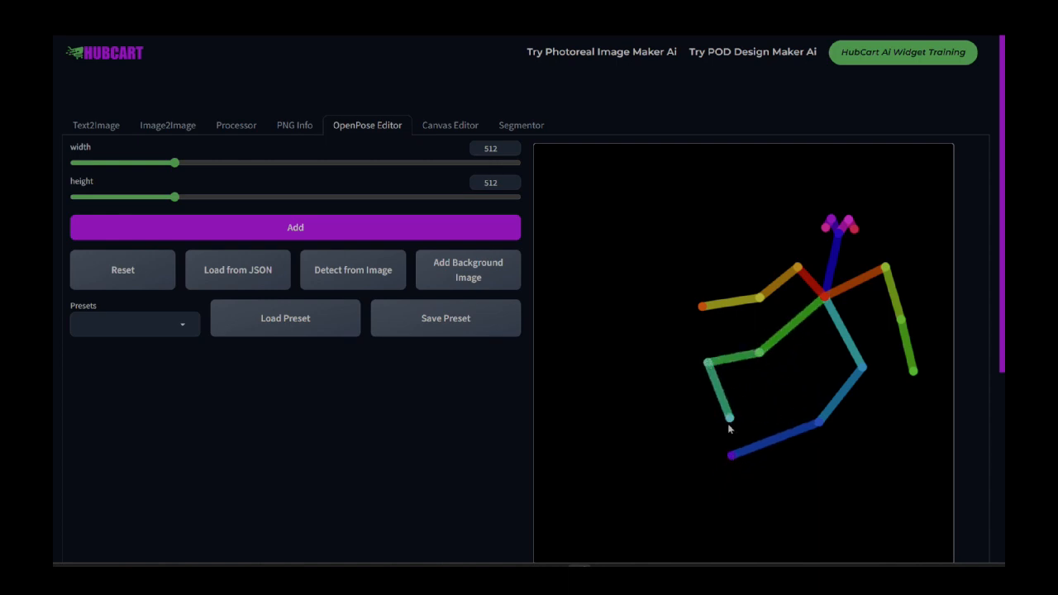
{"action": "left_click_drag", "start_coordinate": [729, 420], "coordinate": [647, 358]}
{"action": "left_click_drag", "start_coordinate": [818, 422], "coordinate": [714, 385]}
{"action": "left_click_drag", "start_coordinate": [732, 455], "coordinate": [653, 387]}
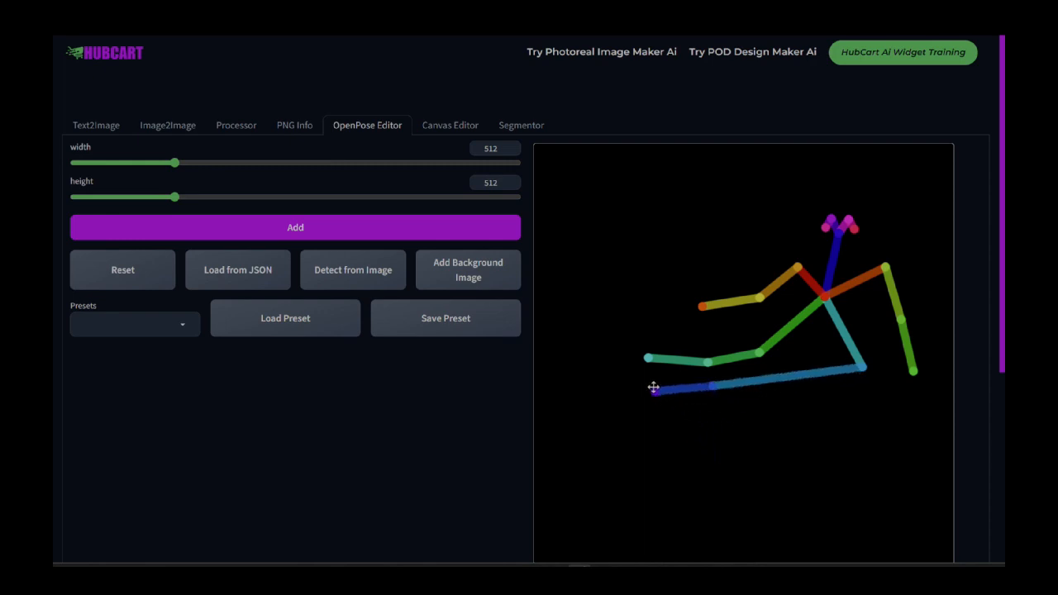
{"action": "left_click_drag", "start_coordinate": [862, 368], "coordinate": [802, 371]}
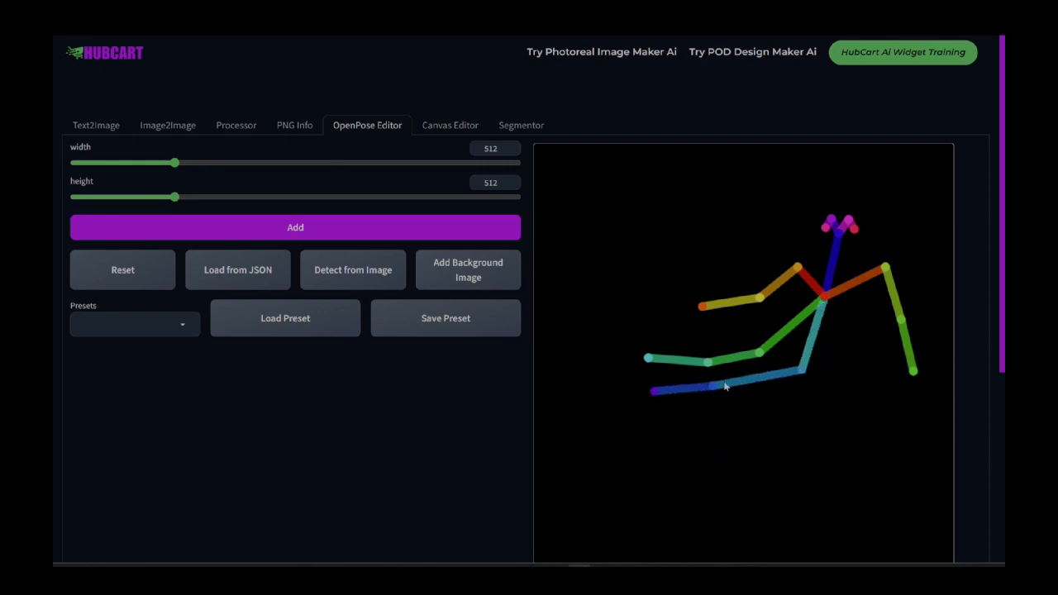
{"action": "left_click_drag", "start_coordinate": [725, 386], "coordinate": [708, 408]}
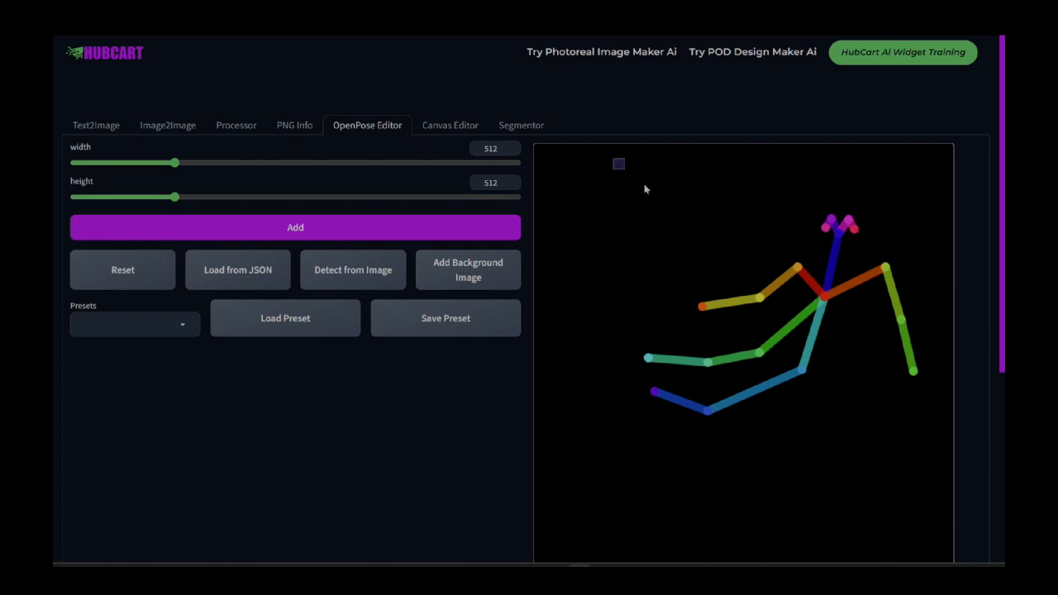
Step: Select the whole pose figure, scale it down and move it to the lower part of the canvas
{"action": "left_click_drag", "start_coordinate": [613, 158], "coordinate": [942, 520]}
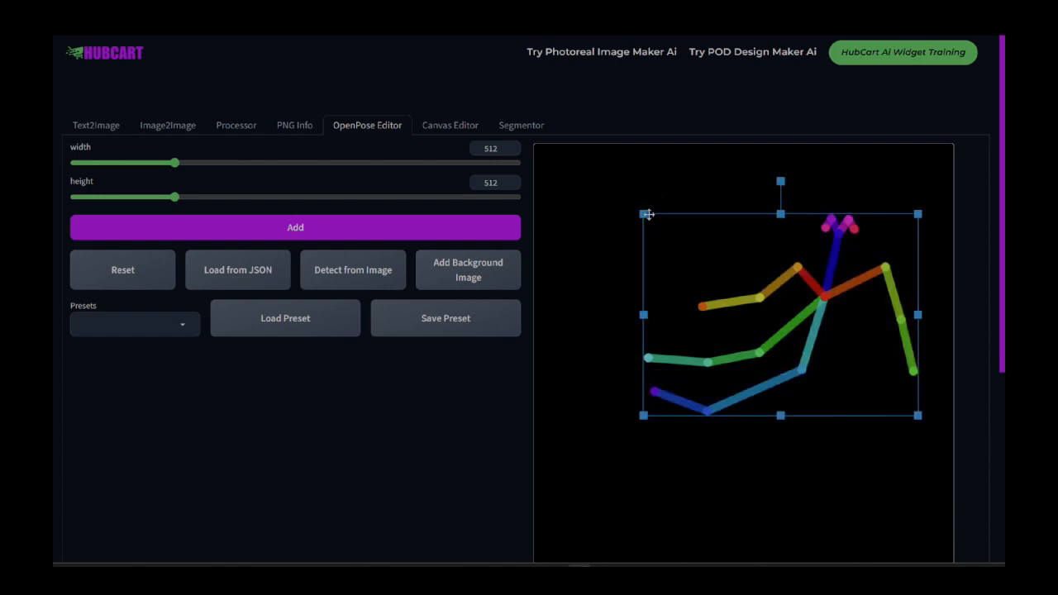
{"action": "left_click_drag", "start_coordinate": [647, 214], "coordinate": [716, 262]}
{"action": "left_click_drag", "start_coordinate": [796, 295], "coordinate": [738, 415]}
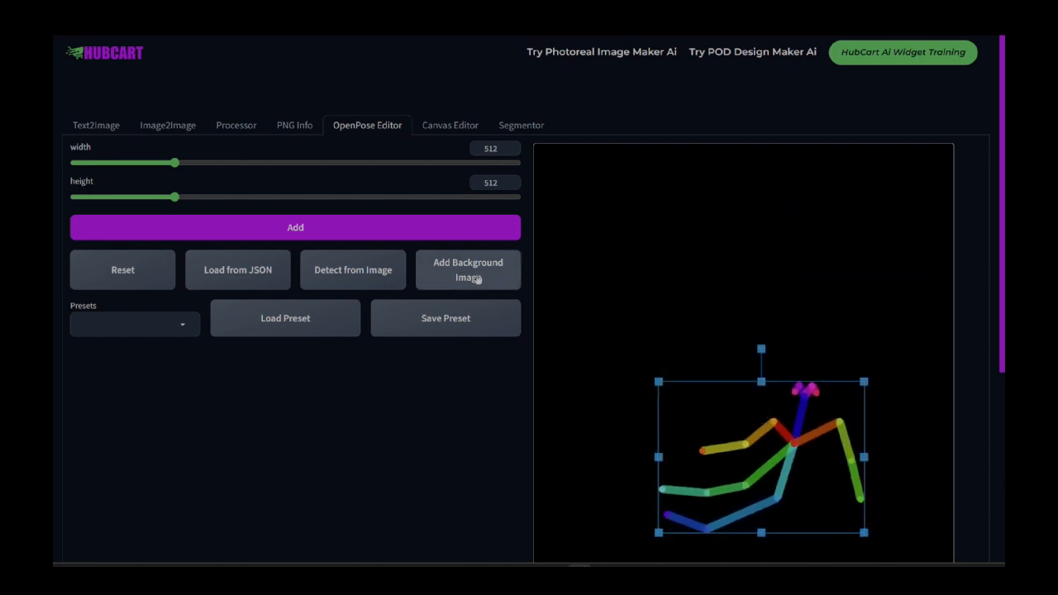
Step: Add the red car picture 00076.png as the pose canvas's background image
{"action": "left_click", "coordinate": [477, 279]}
{"action": "scroll", "coordinate": [400, 240], "scroll_direction": "down", "scroll_amount": 3}
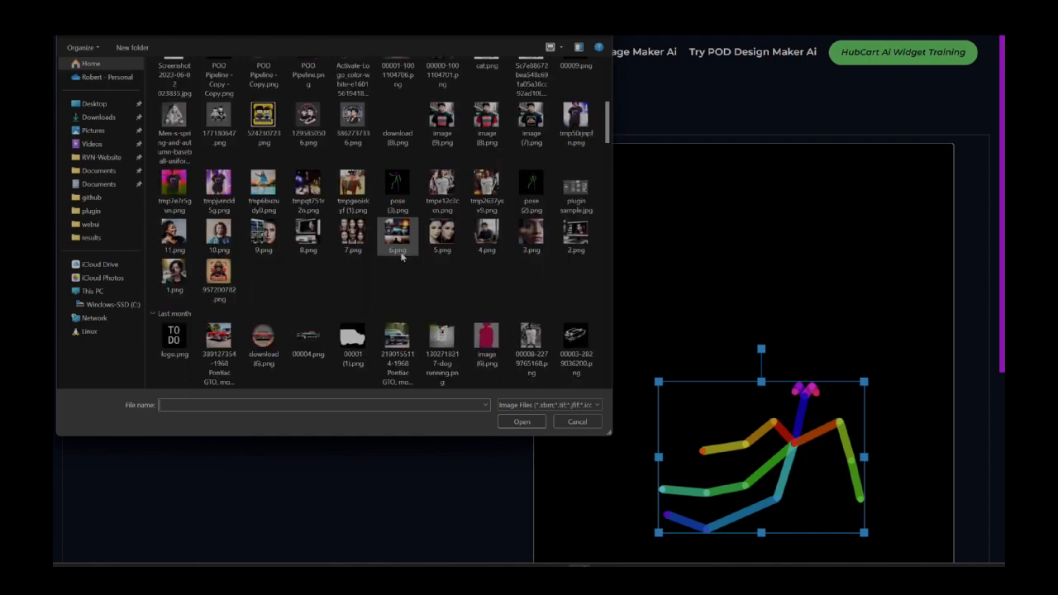
{"action": "scroll", "coordinate": [429, 231], "scroll_direction": "up", "scroll_amount": 1}
{"action": "scroll", "coordinate": [429, 232], "scroll_direction": "down", "scroll_amount": 1}
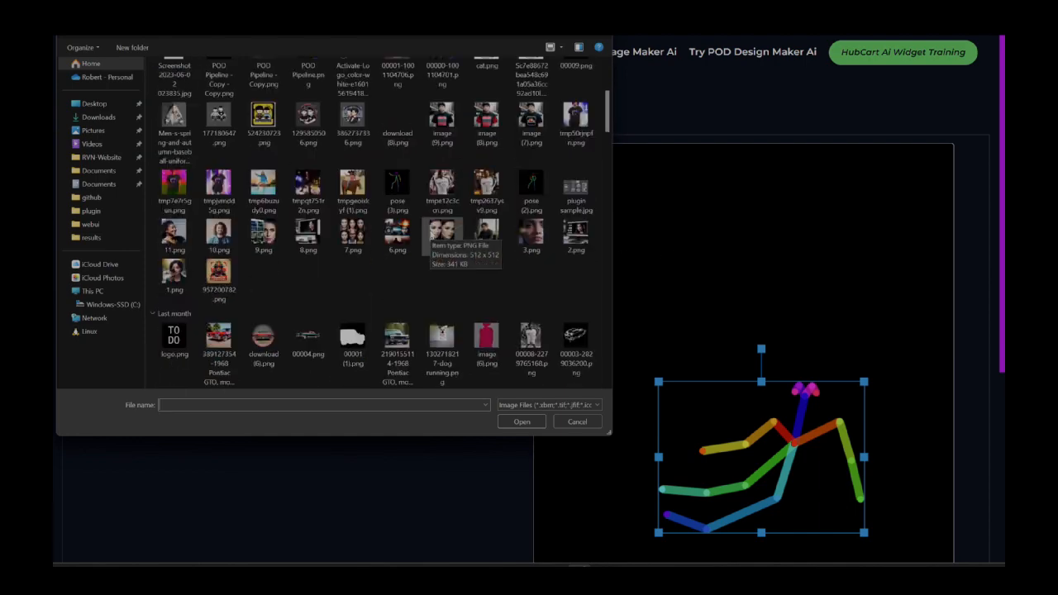
{"action": "scroll", "coordinate": [429, 235], "scroll_direction": "down", "scroll_amount": 5}
{"action": "scroll", "coordinate": [446, 248], "scroll_direction": "up", "scroll_amount": 5}
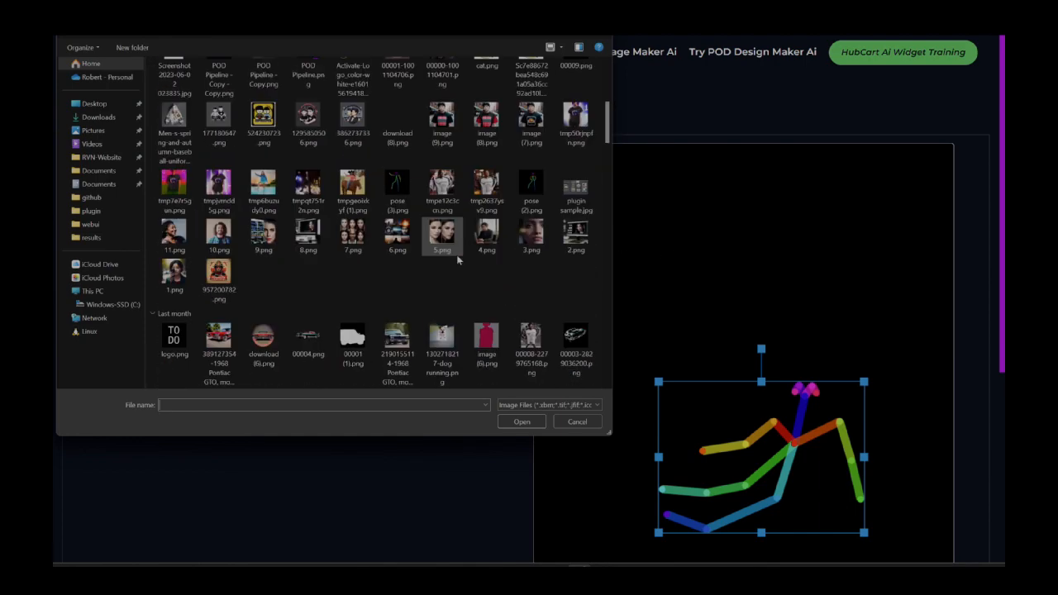
{"action": "scroll", "coordinate": [456, 255], "scroll_direction": "down", "scroll_amount": 4}
{"action": "scroll", "coordinate": [457, 254], "scroll_direction": "up", "scroll_amount": 1}
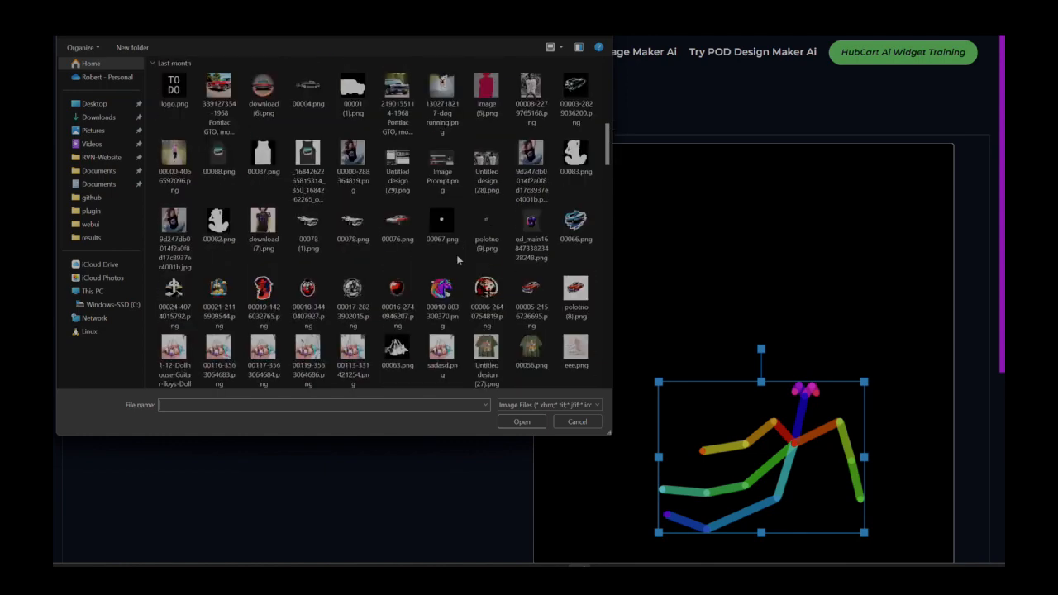
{"action": "left_click", "coordinate": [397, 234]}
{"action": "left_click", "coordinate": [531, 422]}
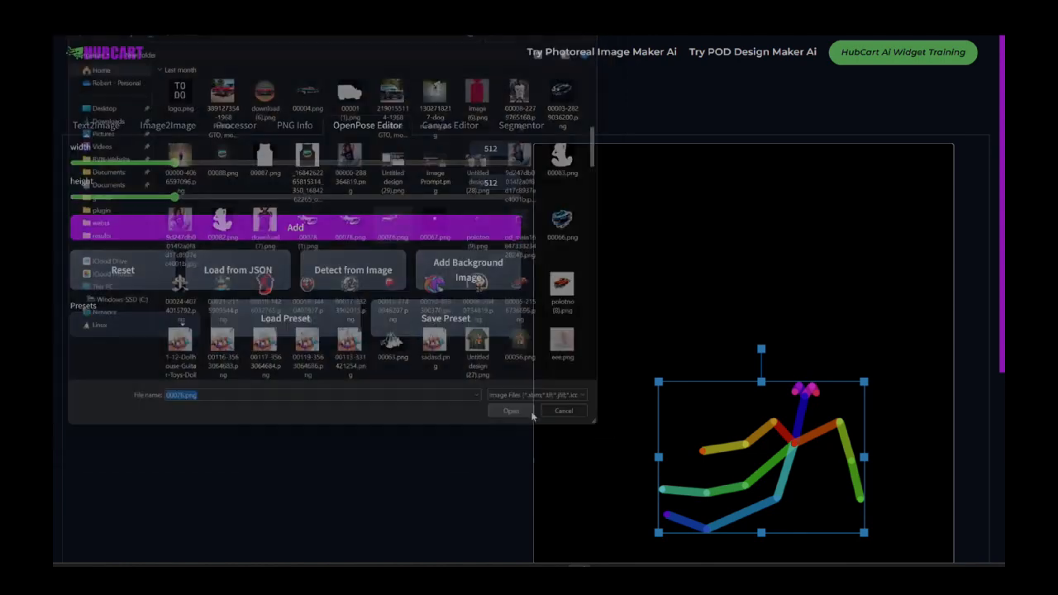
Step: Enlarge the pose figure and place it over the car's hood and roof, pulling the stray green foot joint closer to its knee
{"action": "left_click", "coordinate": [750, 333]}
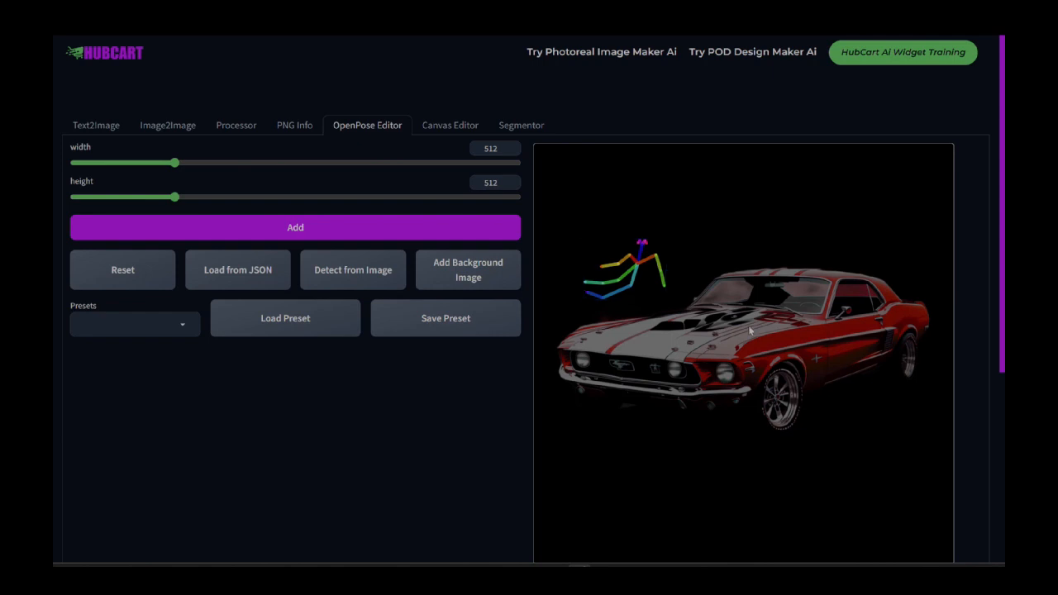
{"action": "left_click", "coordinate": [626, 258]}
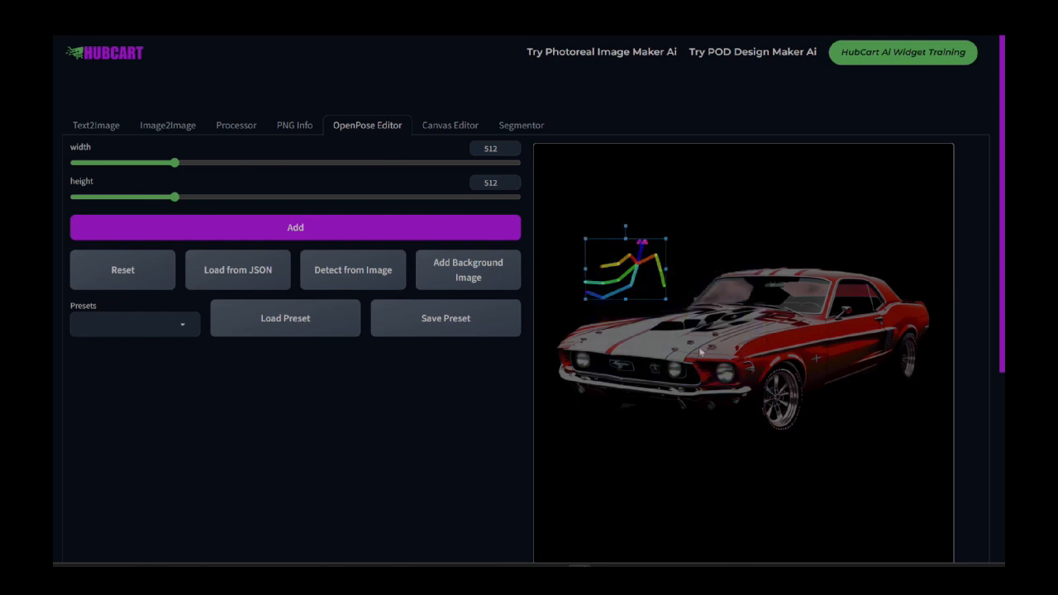
{"action": "left_click_drag", "start_coordinate": [666, 299], "coordinate": [838, 384]}
{"action": "left_click_drag", "start_coordinate": [755, 331], "coordinate": [807, 252]}
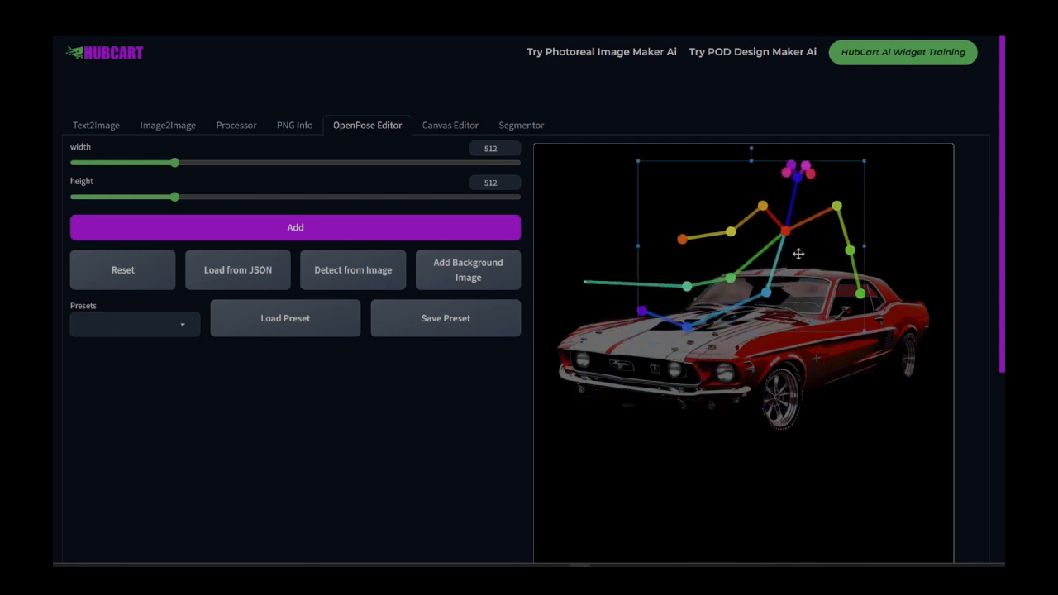
{"action": "left_click", "coordinate": [627, 304]}
{"action": "left_click_drag", "start_coordinate": [587, 285], "coordinate": [628, 288]}
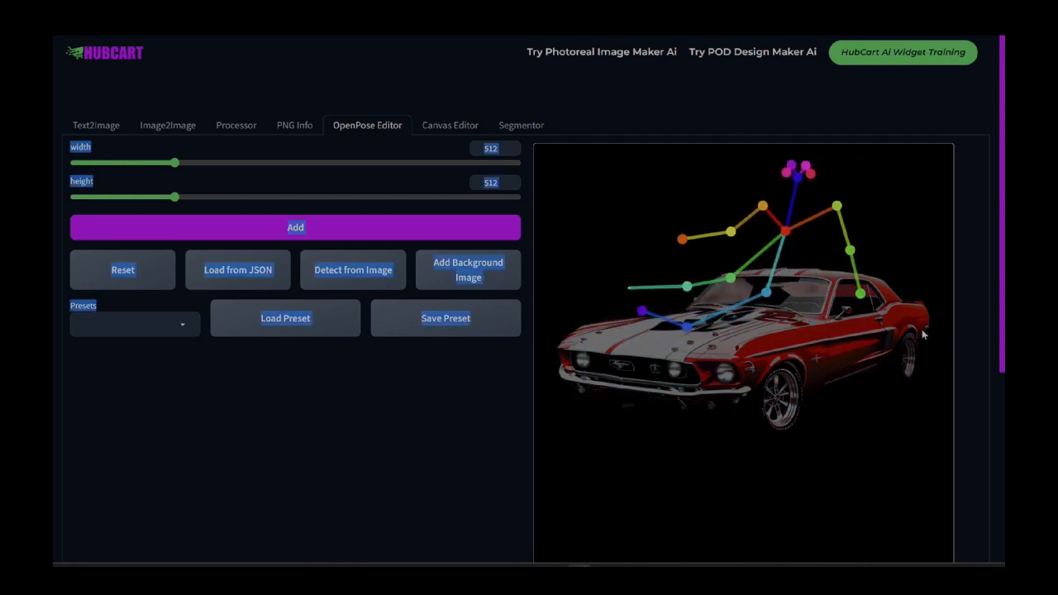
Step: Scale the whole pose figure down slightly, seat it on the car's hood and clear the selection
{"action": "left_click_drag", "start_coordinate": [609, 159], "coordinate": [814, 295]}
{"action": "left_click_drag", "start_coordinate": [749, 244], "coordinate": [770, 289]}
{"action": "left_click", "coordinate": [873, 377]}
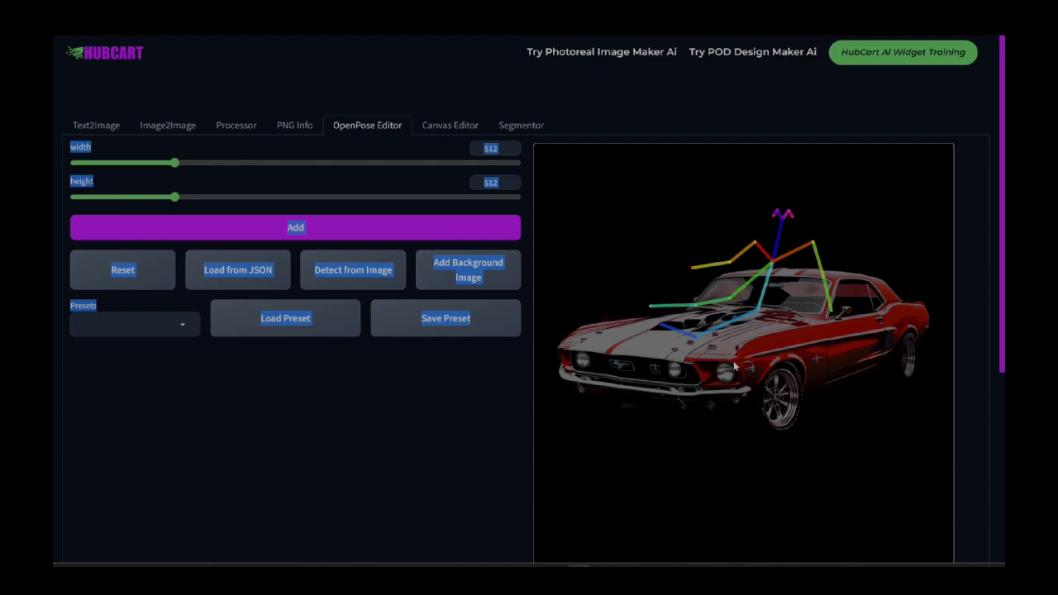
{"action": "left_click", "coordinate": [495, 436]}
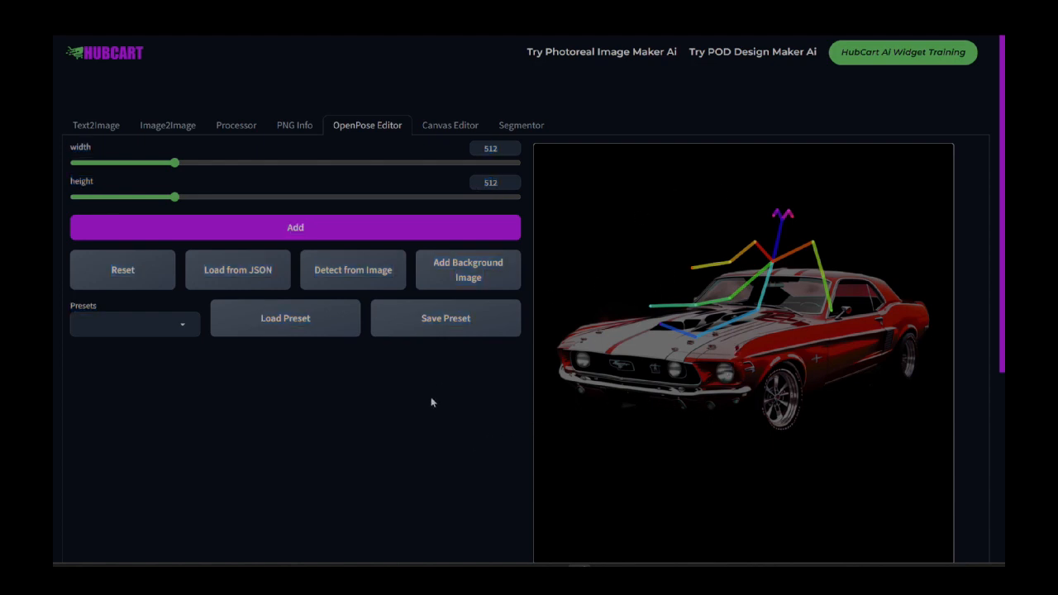
Step: Open the Canvas Editor and view its txt2img library, img2img library and image upload section
{"action": "left_click", "coordinate": [431, 127]}
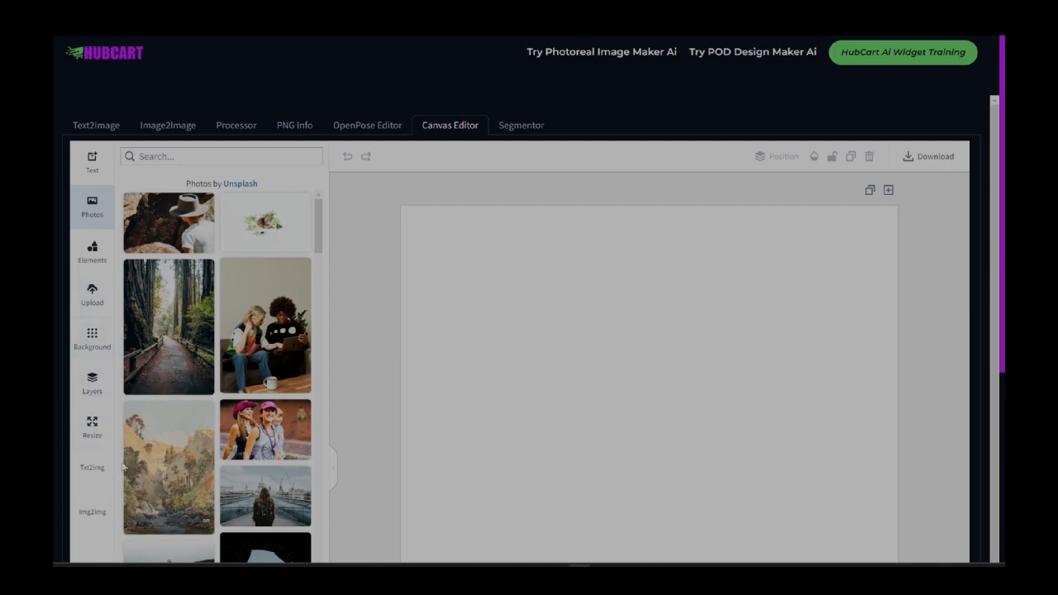
{"action": "left_click", "coordinate": [92, 467]}
{"action": "left_click", "coordinate": [92, 512]}
{"action": "left_click", "coordinate": [92, 470]}
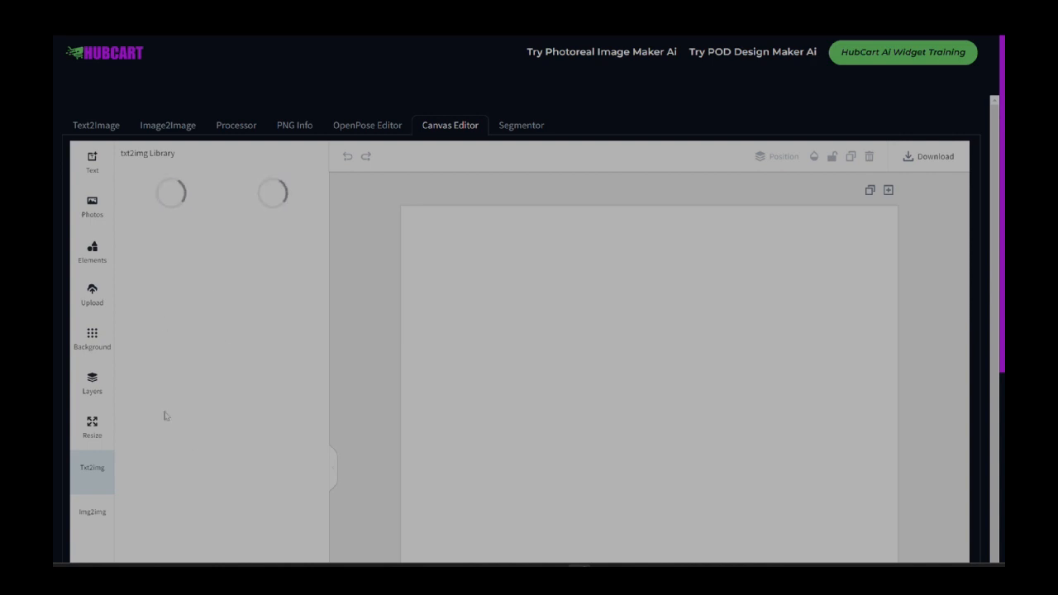
{"action": "left_click", "coordinate": [92, 513]}
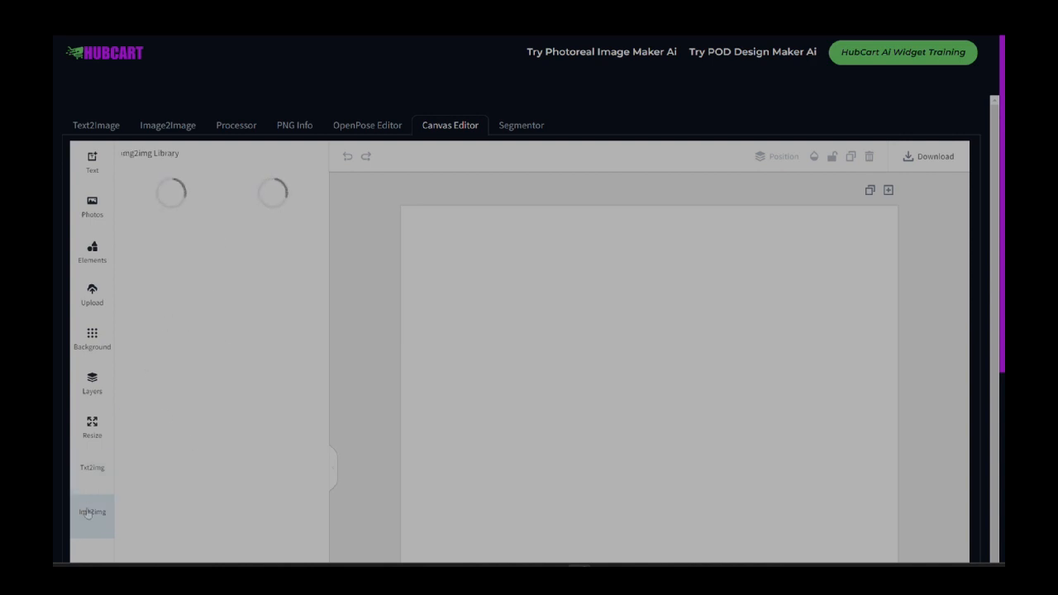
{"action": "left_click", "coordinate": [94, 301]}
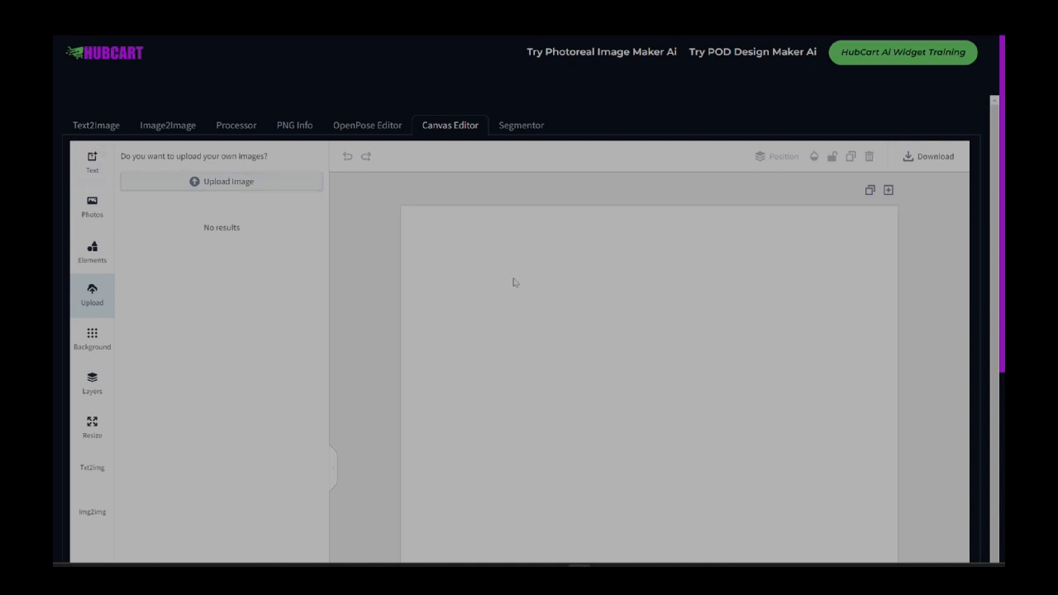
{"action": "scroll", "coordinate": [533, 315], "scroll_direction": "down", "scroll_amount": 1}
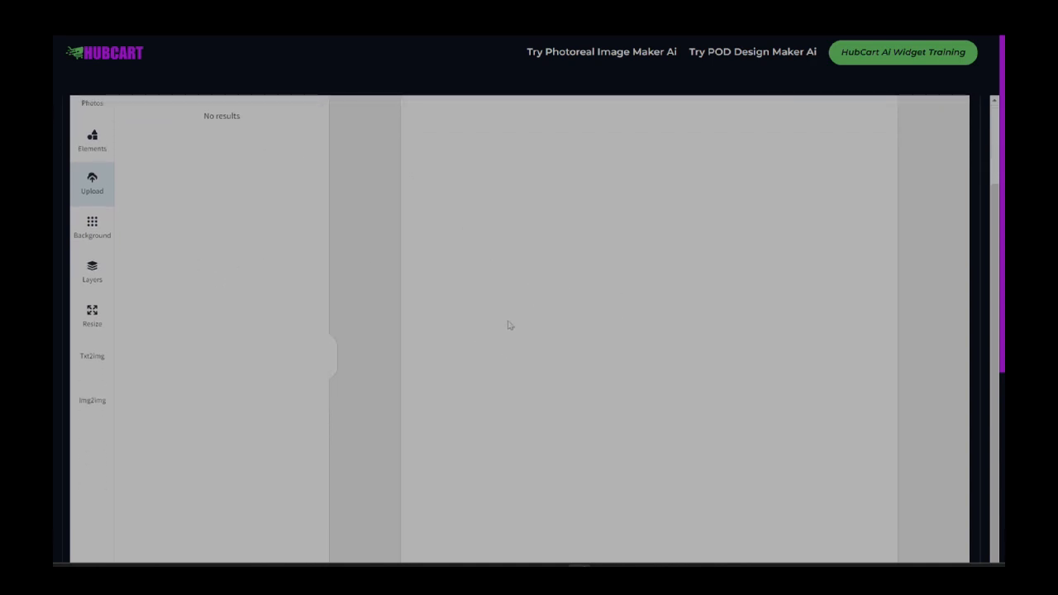
{"action": "scroll", "coordinate": [509, 324], "scroll_direction": "up", "scroll_amount": 1}
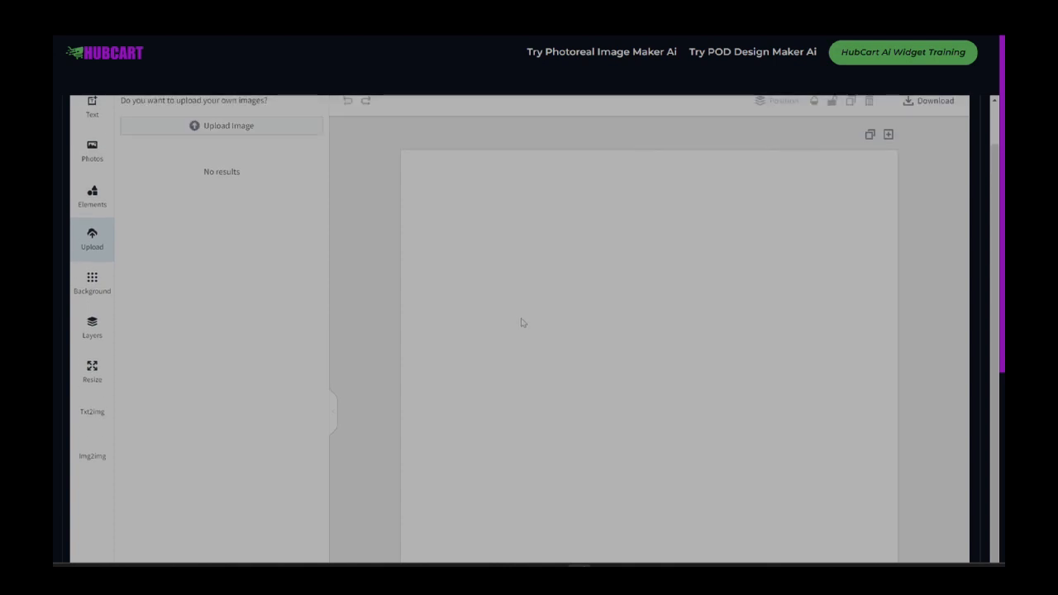
{"action": "scroll", "coordinate": [529, 322], "scroll_direction": "down", "scroll_amount": 1}
{"action": "scroll", "coordinate": [533, 321], "scroll_direction": "up", "scroll_amount": 2}
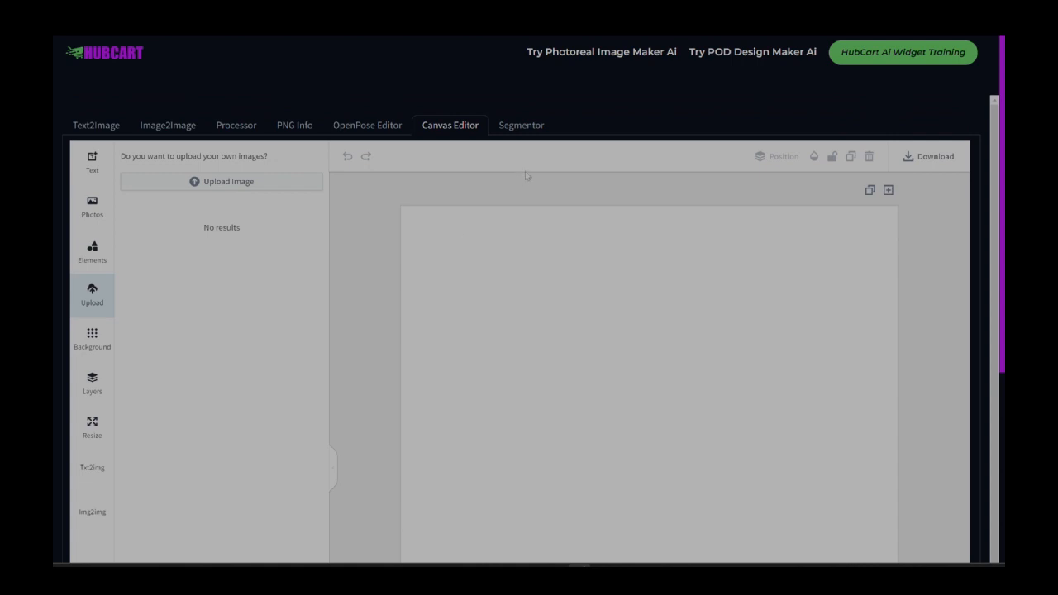
Step: Open the Segmentor workspace, look over its Segment Anything, inpainting and mask sections, and return to Text2Image
{"action": "left_click", "coordinate": [523, 130]}
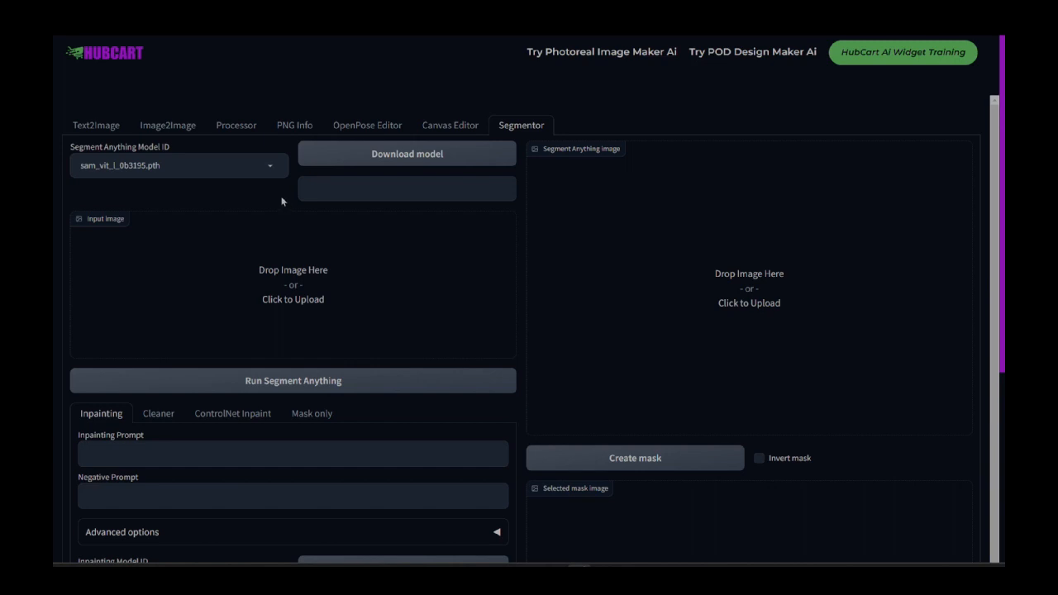
{"action": "scroll", "coordinate": [281, 201], "scroll_direction": "down", "scroll_amount": 1}
{"action": "scroll", "coordinate": [281, 201], "scroll_direction": "down", "scroll_amount": 3}
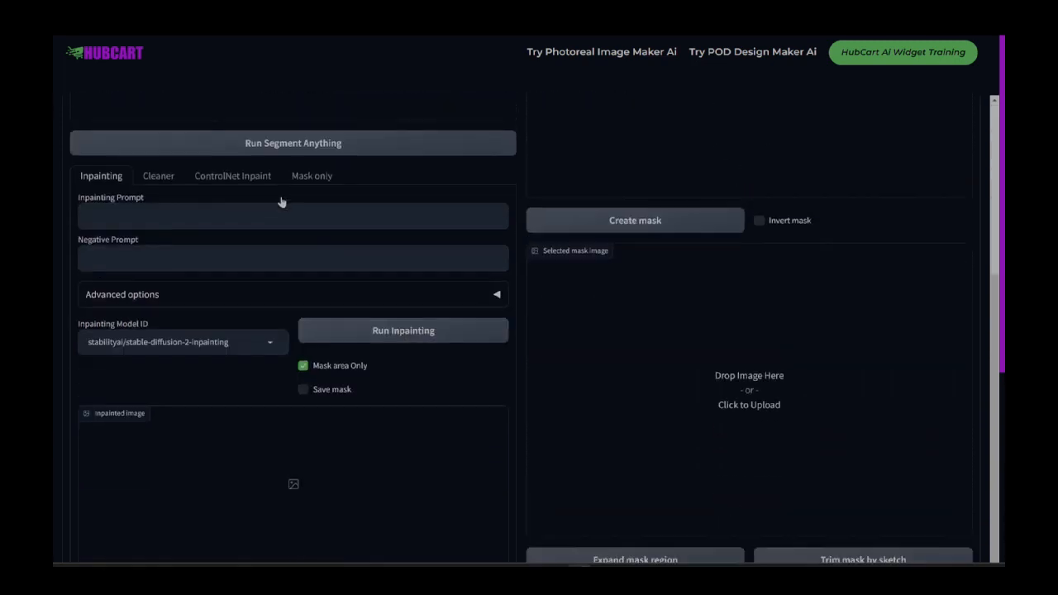
{"action": "scroll", "coordinate": [515, 248], "scroll_direction": "down", "scroll_amount": 5}
{"action": "scroll", "coordinate": [535, 258], "scroll_direction": "up", "scroll_amount": 10}
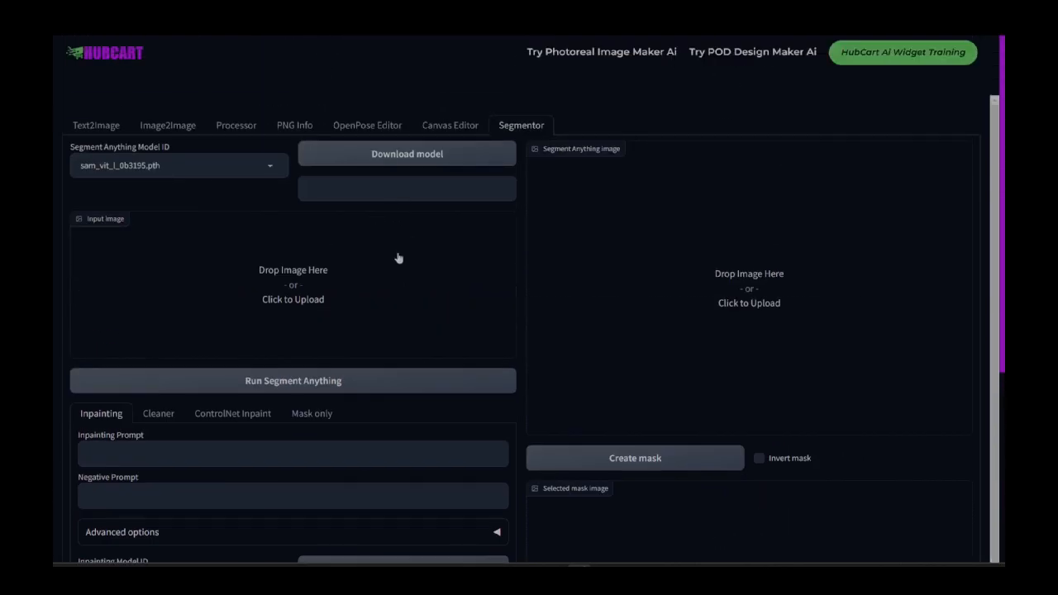
{"action": "left_click", "coordinate": [108, 126]}
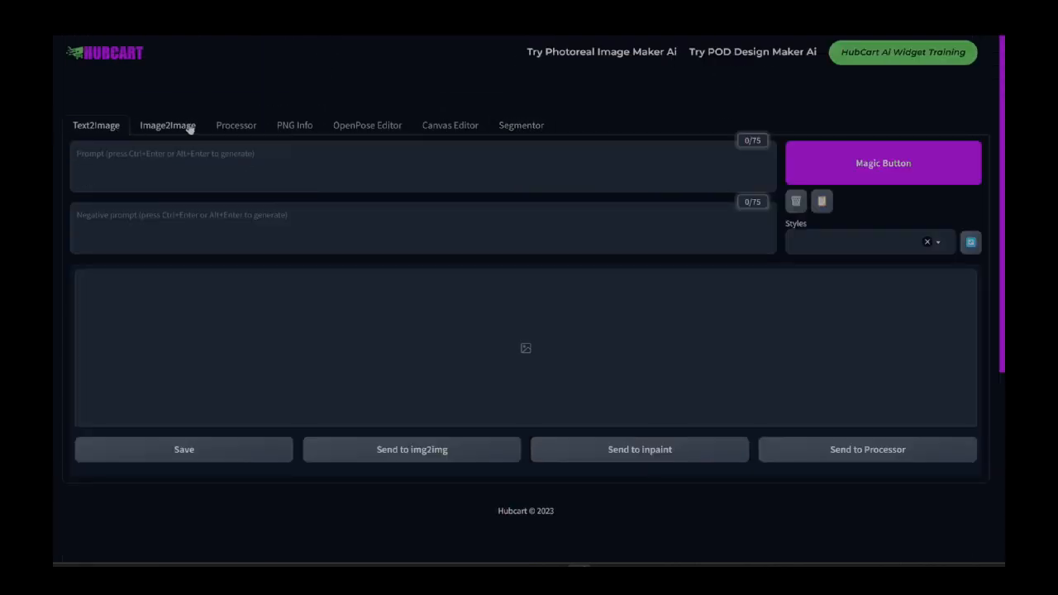